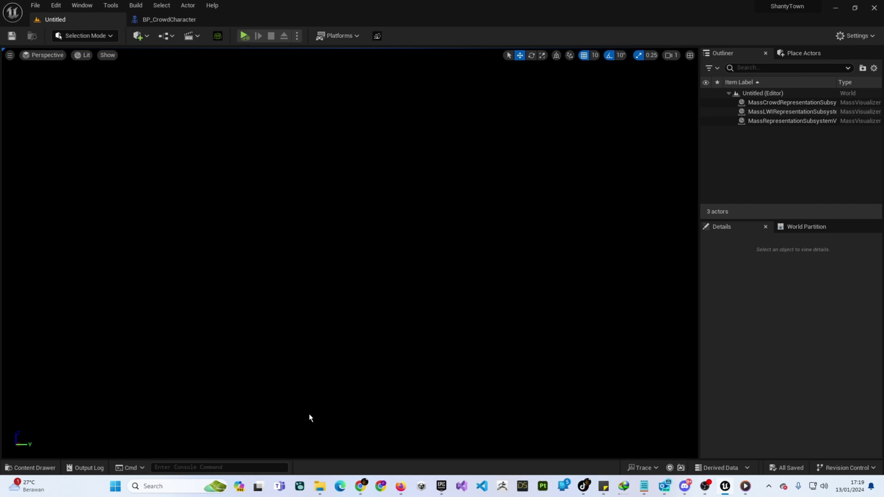
Open the Functions folder inside the project's Landscaping_Auto_Material folder.
key("ctrl+space")
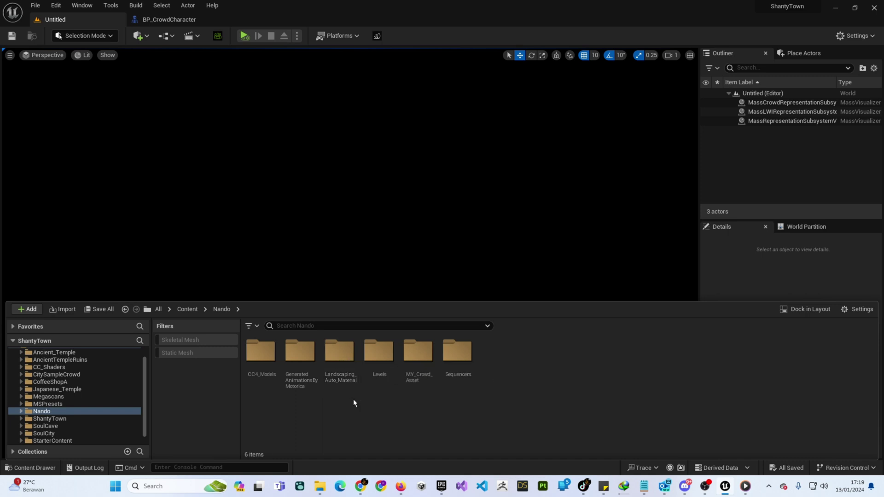
double_click(341, 363)
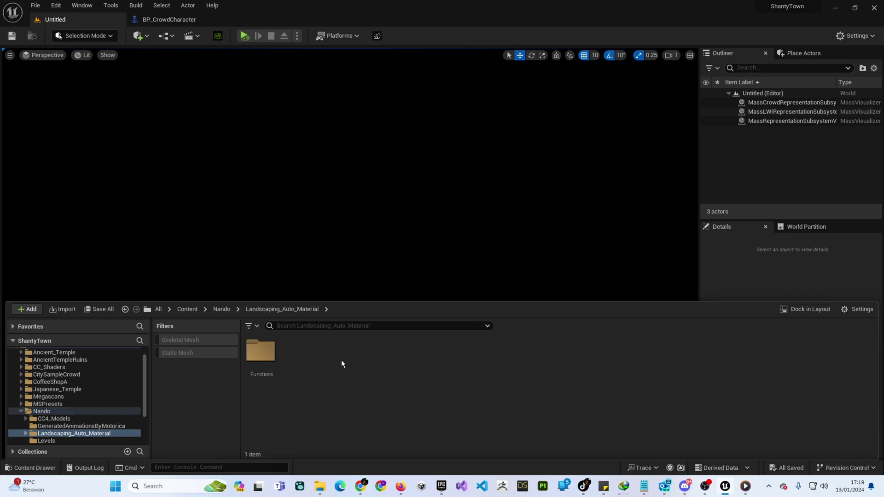
double_click(261, 351)
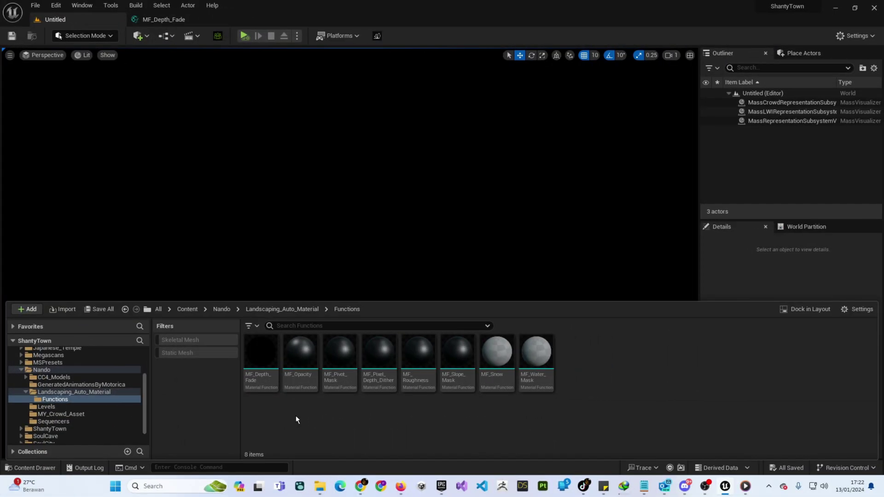
right_click(296, 415)
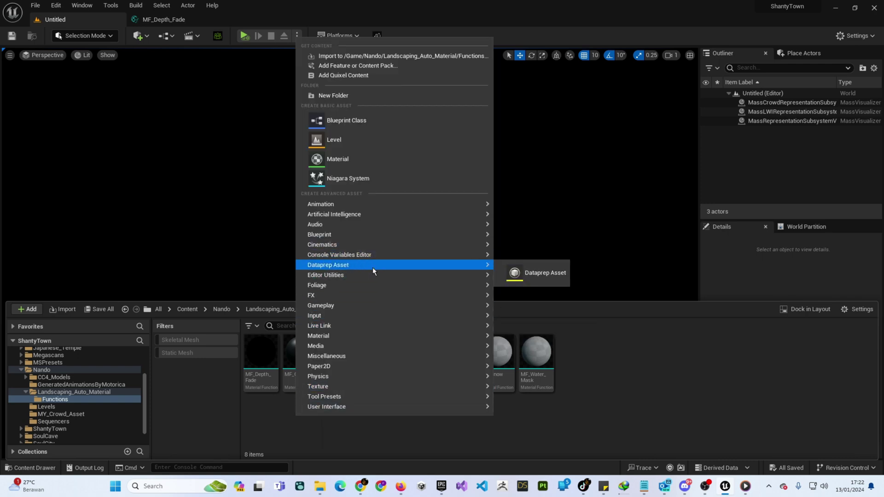
mouse_move(380, 325)
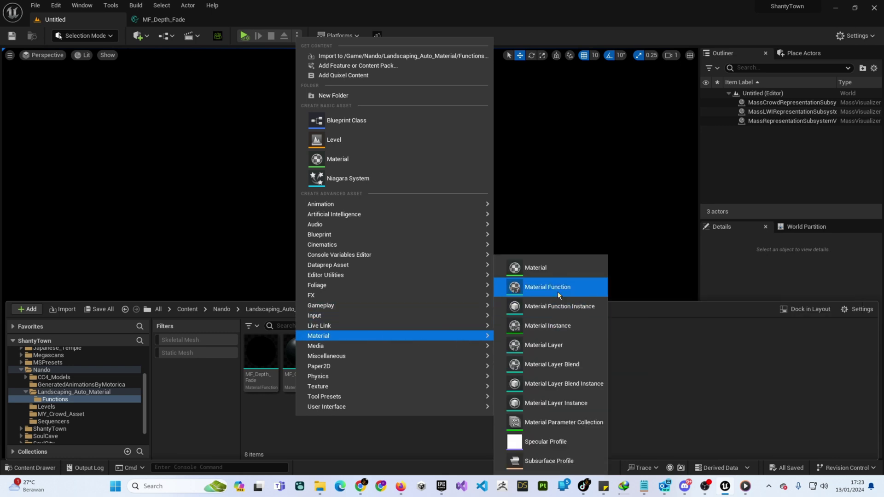
left_click(365, 440)
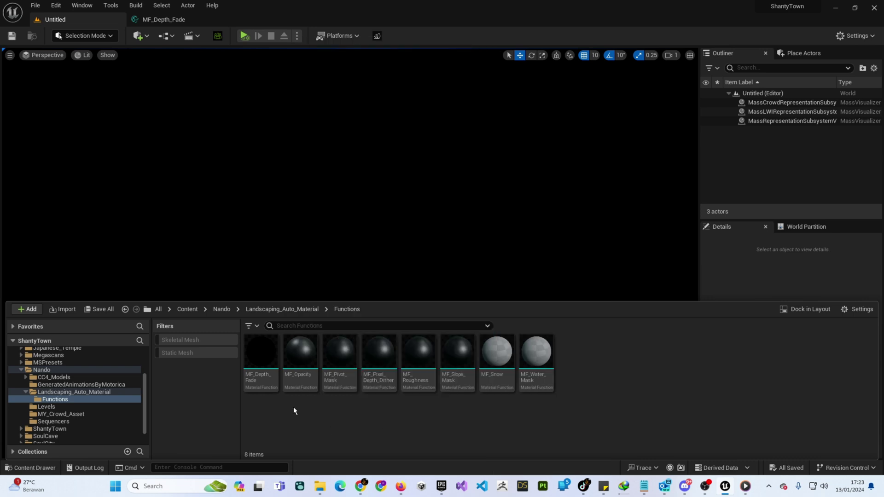
Open the MF_Depth_Fade material function and show the extended description of its Dinstance Blend Fade Length node.
double_click(260, 357)
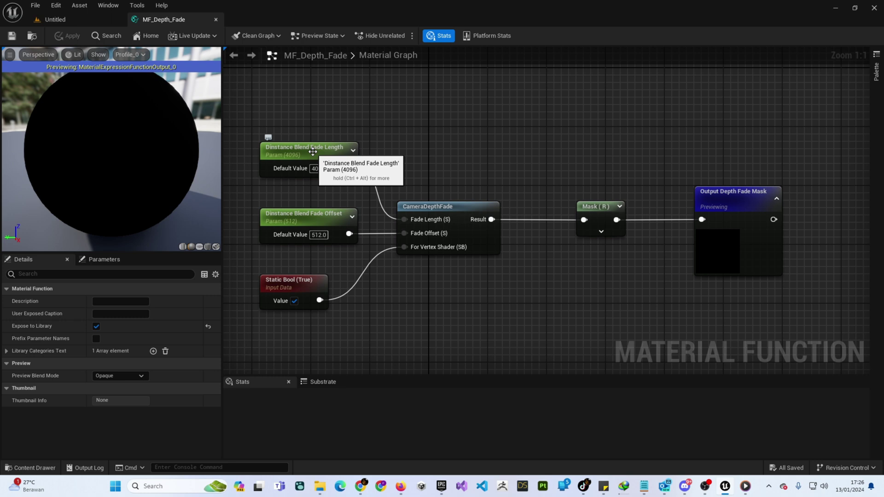
key("ctrl+alt")
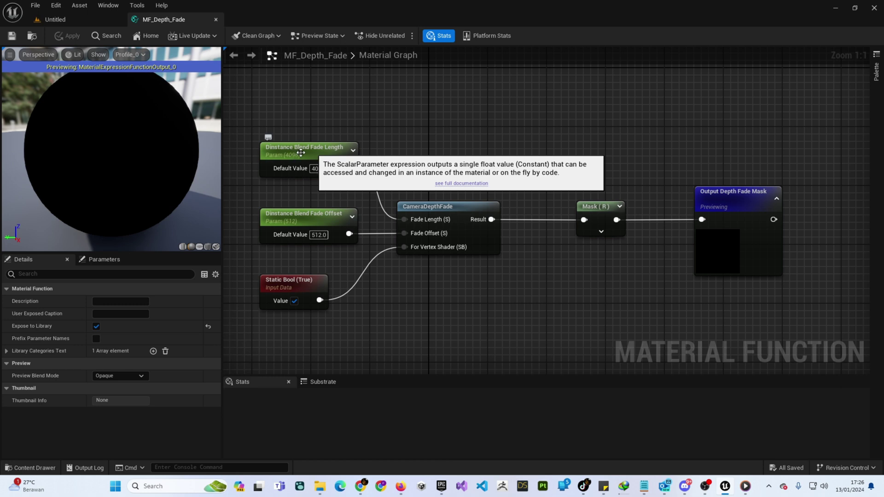
Try out a new scalar parameter node in the empty area above CameraDepthFade and delete it again.
left_click(402, 101)
type("sssssssssssss")
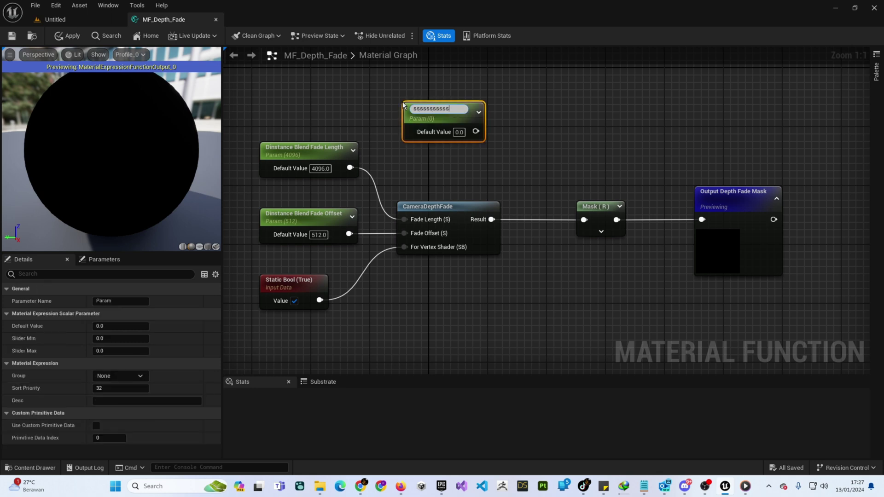
key("BackSpace")
key("BackSpace")
key("BackSpace")
key("BackSpace")
key("BackSpace")
key("BackSpace")
key("BackSpace")
key("BackSpace")
key("BackSpace")
key("BackSpace")
key("BackSpace")
key("BackSpace")
key("BackSpace")
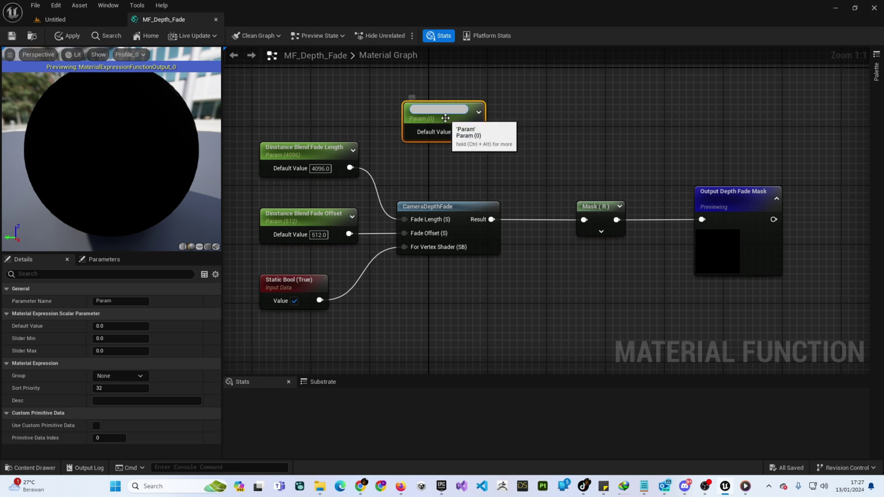
left_click(407, 110)
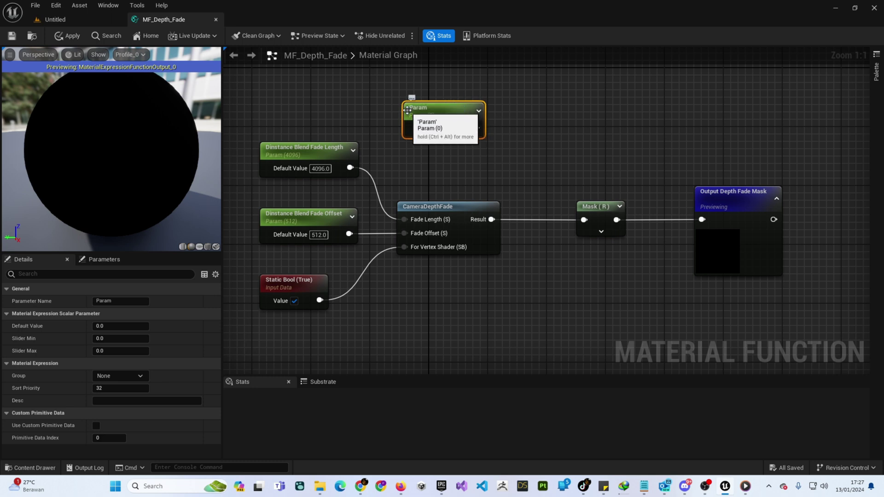
key("Delete")
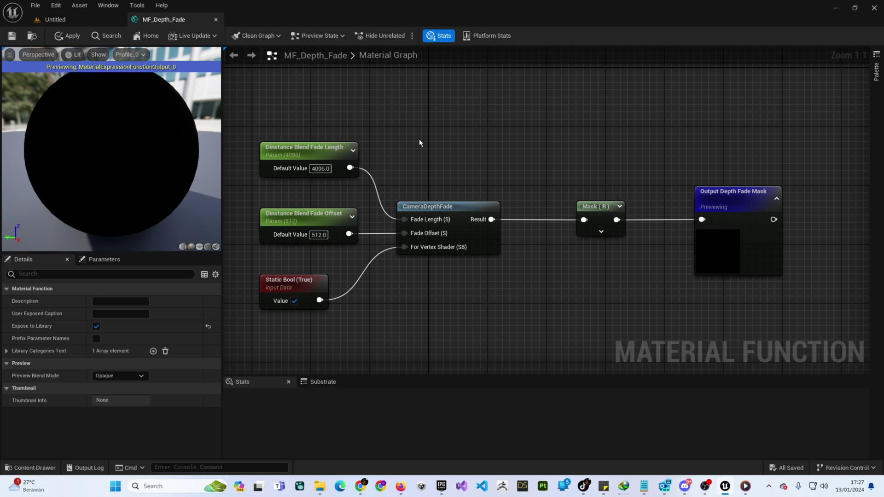
Inspect the Dinstance Blend Fade Length, Dinstance Blend Fade Offset and Static Bool nodes that feed CameraDepthFade.
left_click(303, 148)
left_click(299, 210)
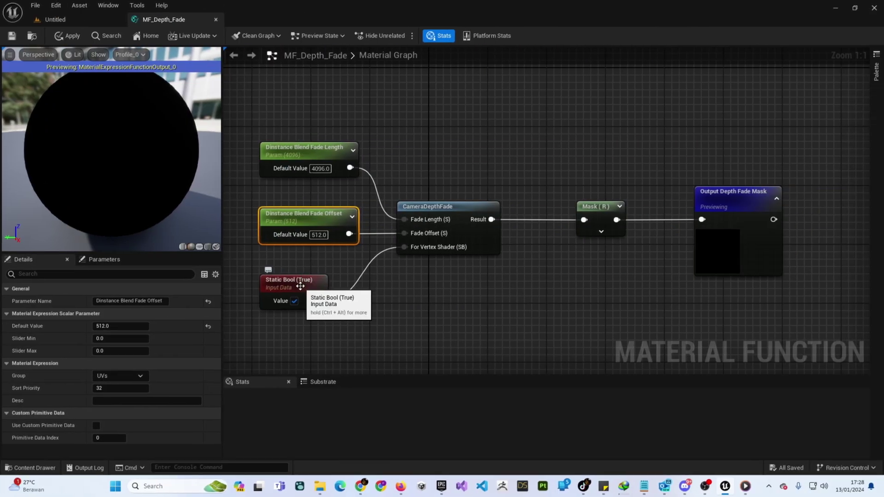
left_click(297, 282)
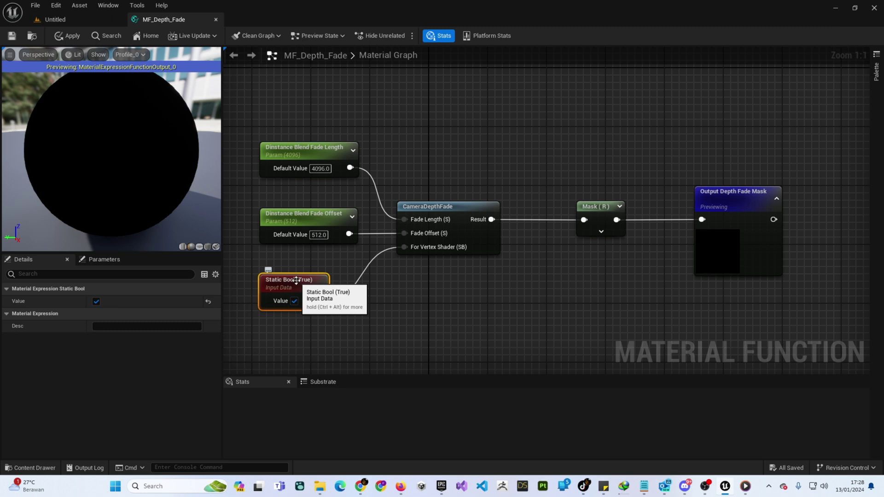
key("ctrl+alt")
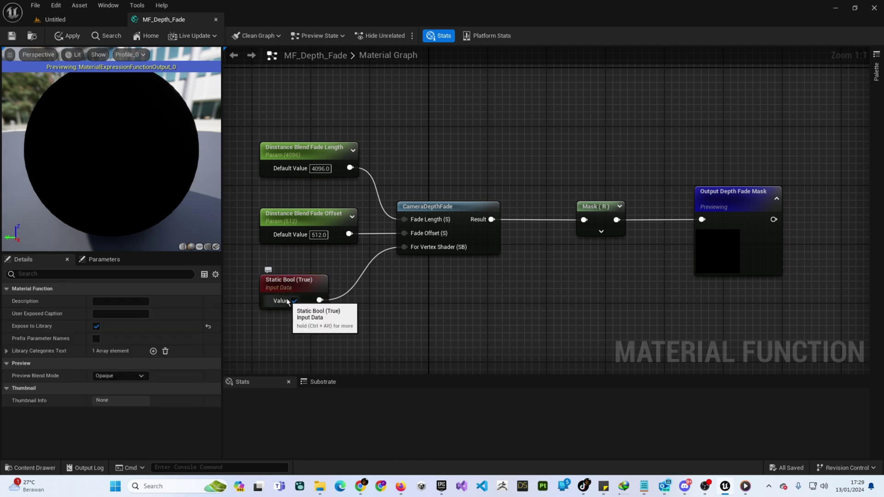
left_click(292, 301)
left_click(291, 301)
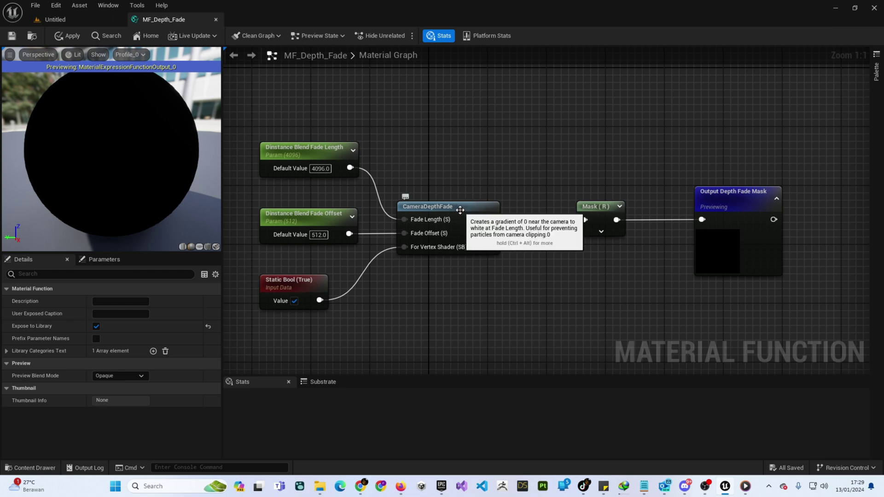
Try adding a second, unconnected CameraDepthFade node above the existing graph and delete it again.
right_click(452, 135)
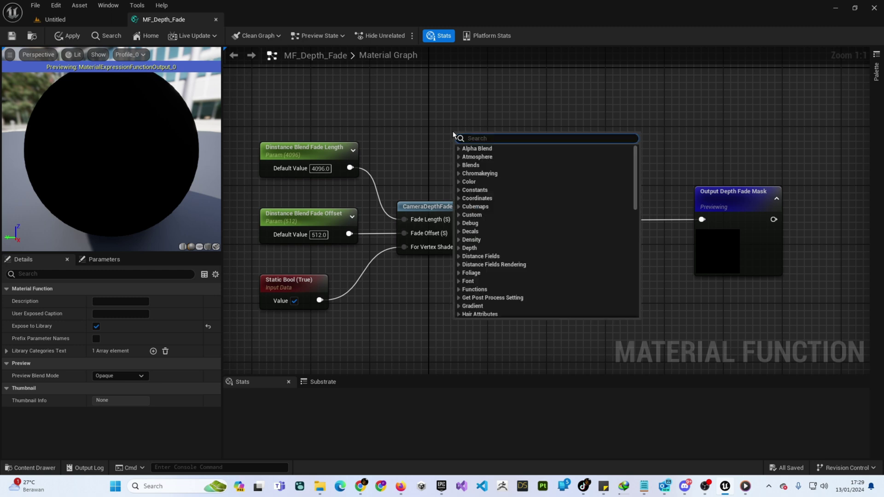
type("camerad")
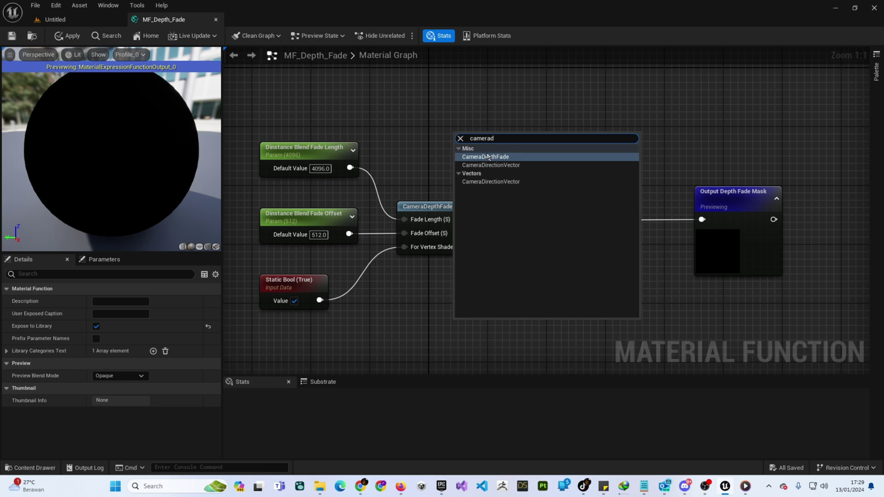
left_click(524, 158)
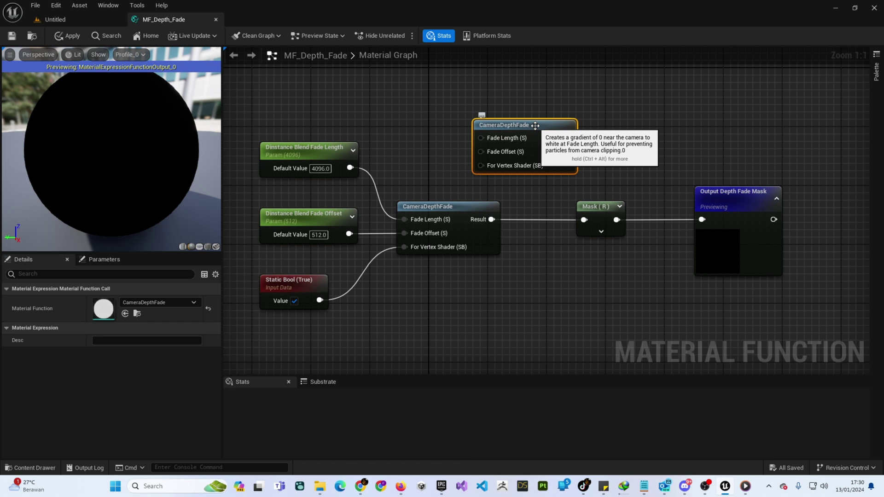
key("Delete")
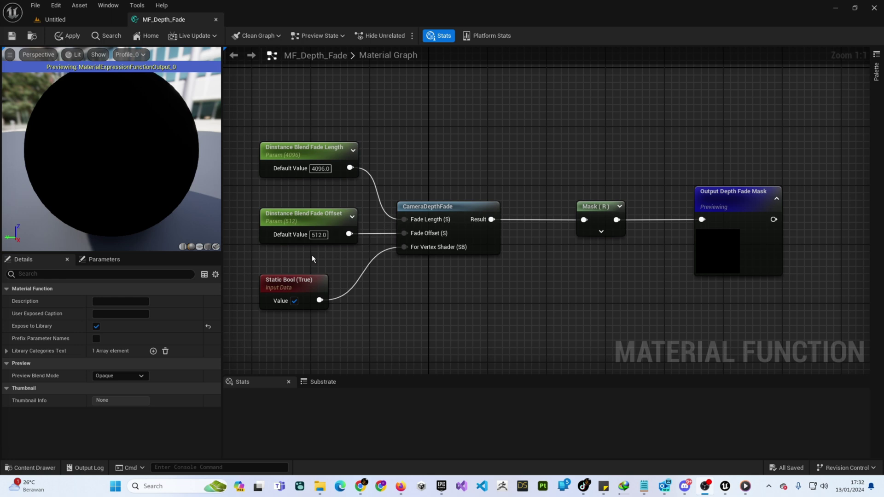
left_click_drag(248, 112, 392, 322)
left_click_drag(244, 114, 796, 285)
left_click(539, 219)
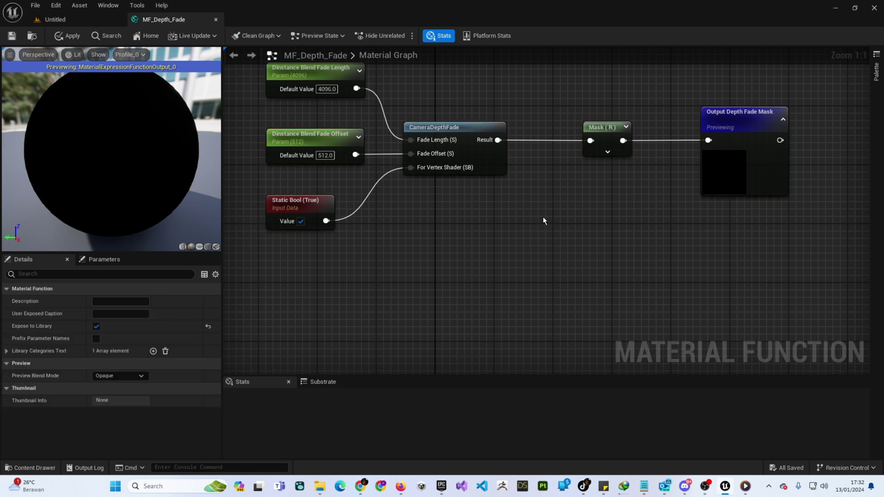
left_click_drag(534, 259, 529, 197)
right_click_drag(529, 197, 550, 269)
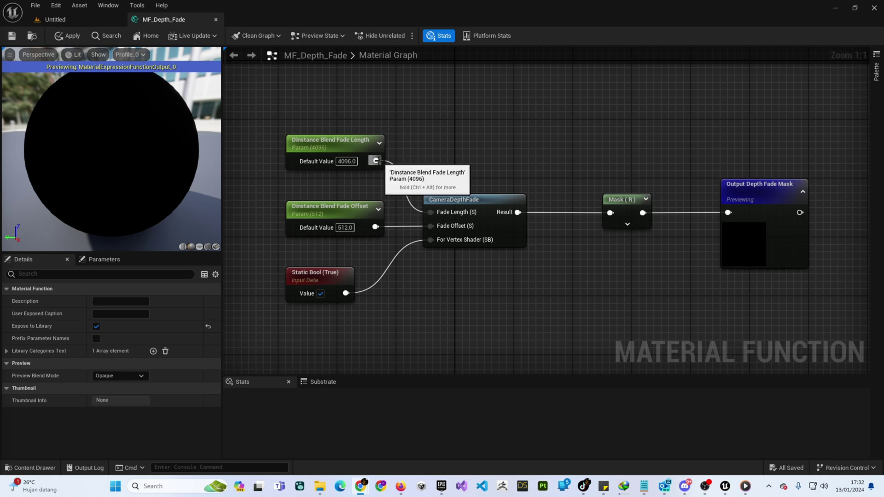
Branch a new CameraDepthFade node off the Dinstance Blend Fade Length output and delete the new node again.
left_click_drag(376, 161, 507, 115)
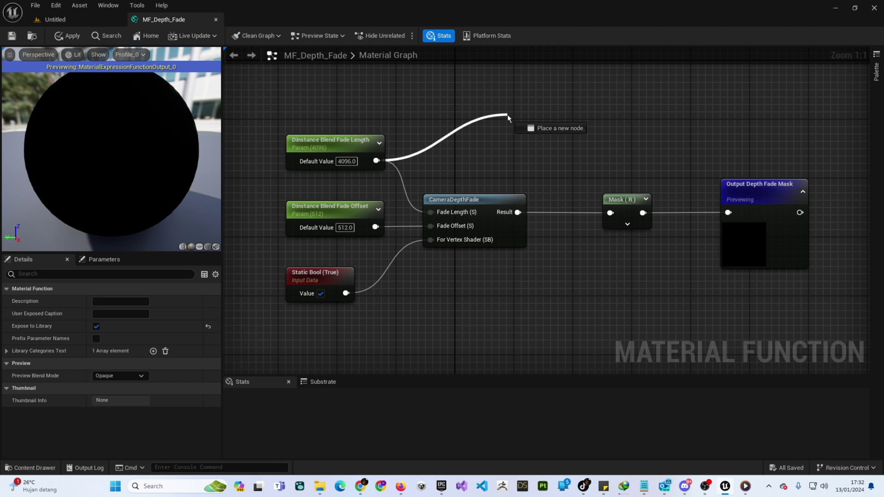
left_click_drag(508, 115, 507, 115)
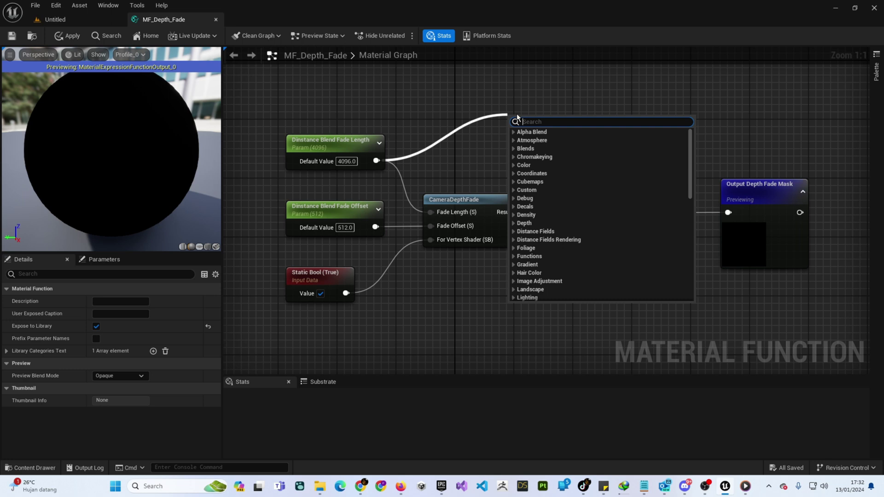
type("cam")
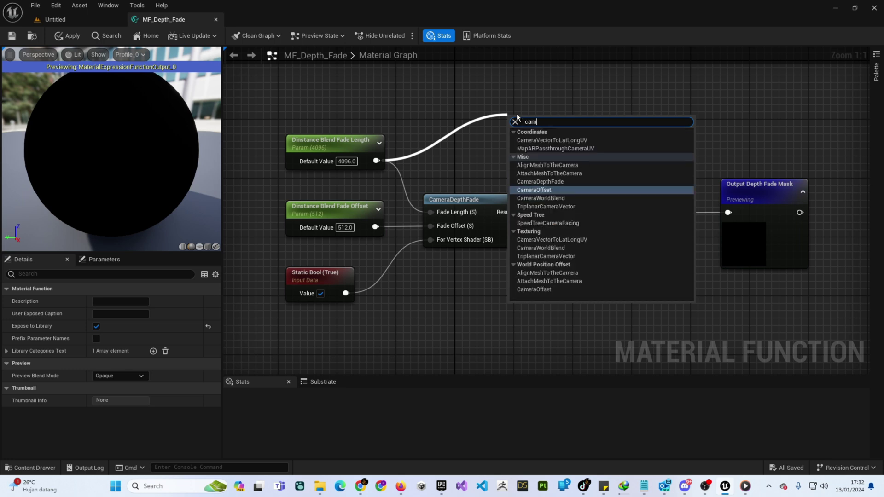
type("erade")
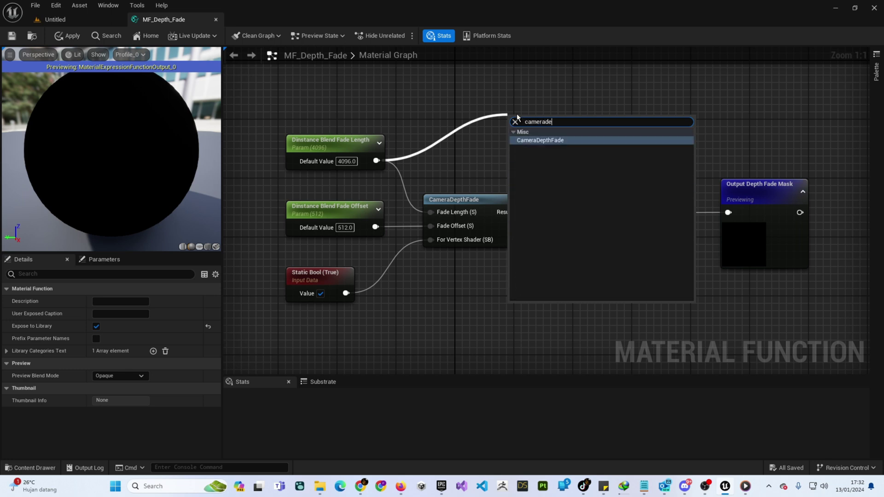
key("Return")
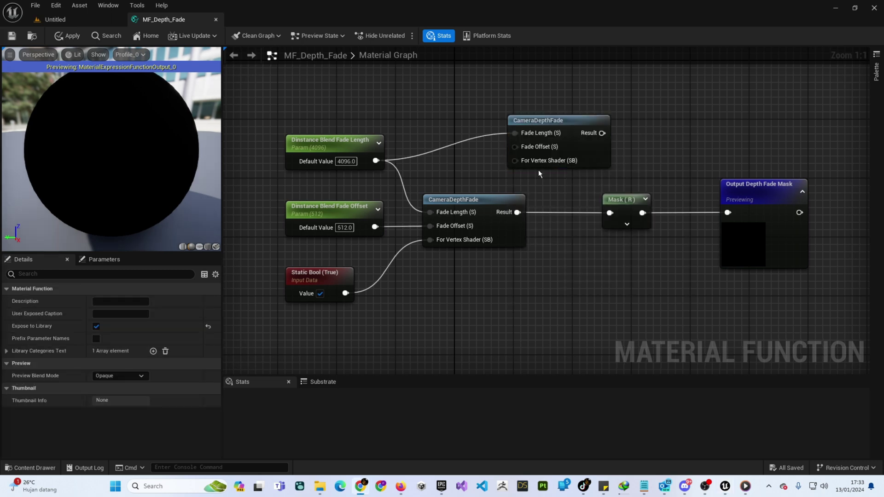
left_click(362, 144)
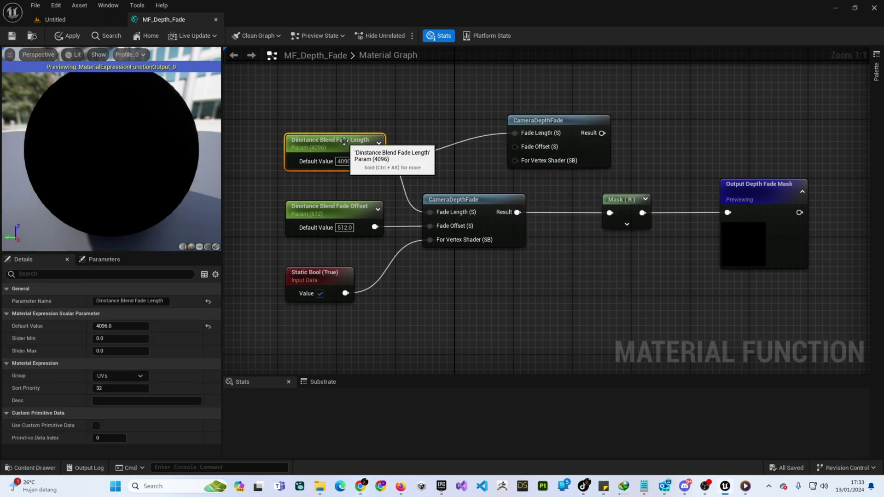
left_click(543, 121)
key("Delete")
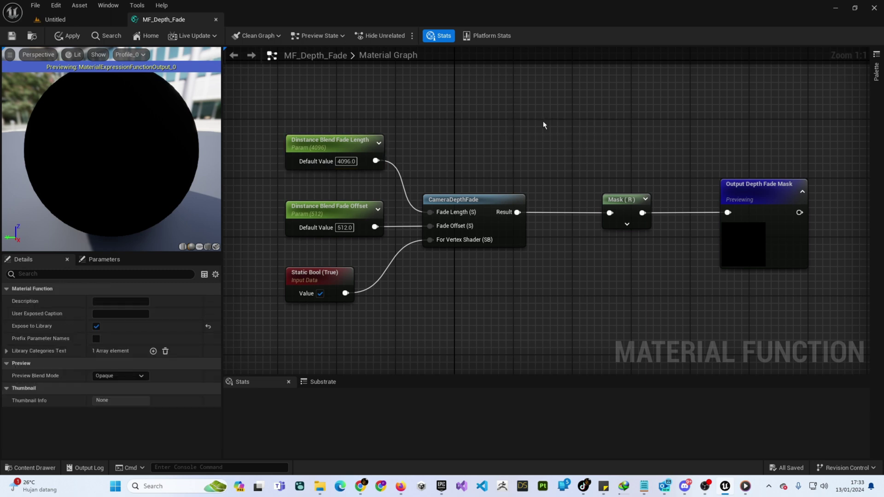
Break the link from Dinstance Blend Fade Length and reconnect it to the Fade Length input of CameraDepthFade.
left_click(402, 180, "alt")
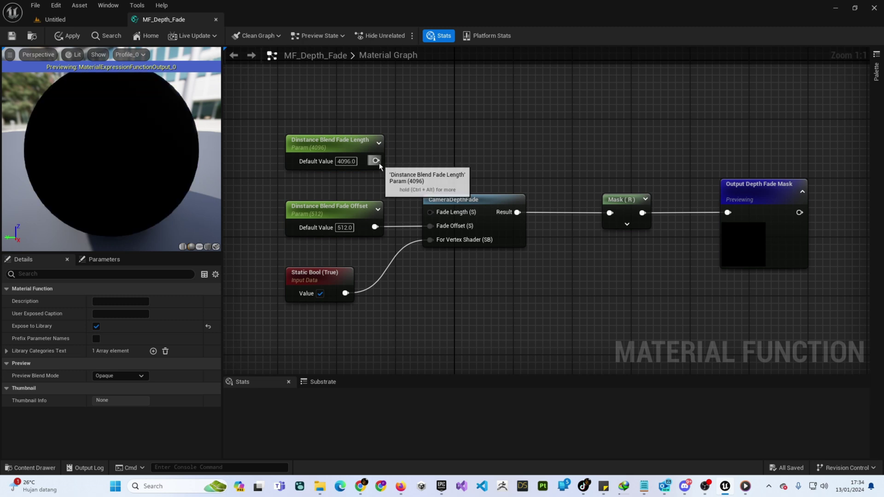
left_click_drag(376, 161, 430, 210)
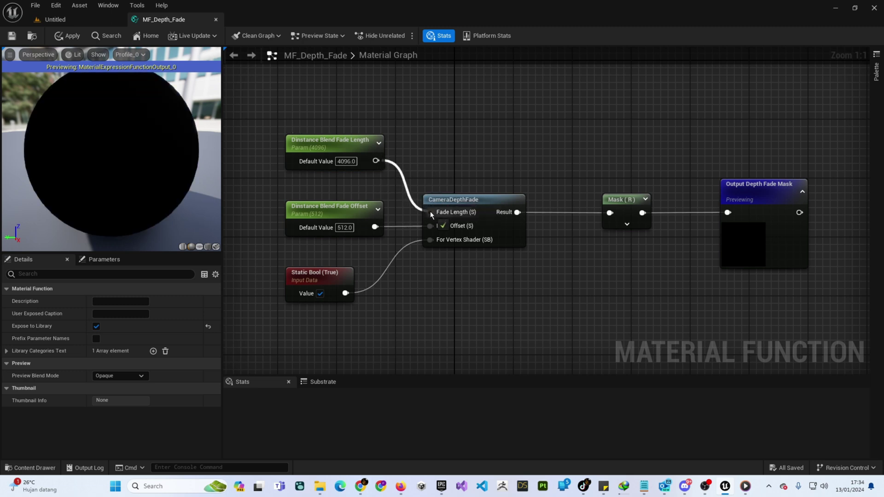
left_click(438, 203)
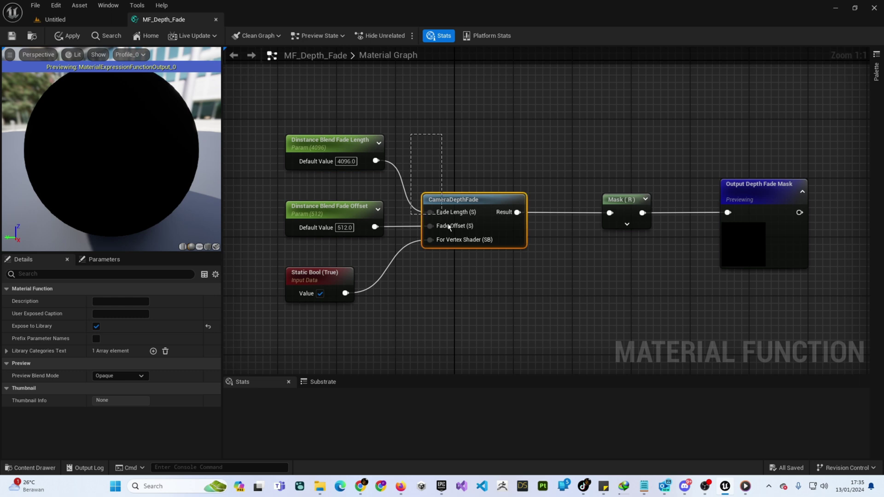
Add a separate ComponentMask node and place it above the existing Mask (R) node.
left_click_drag(571, 138, 663, 269)
right_click(494, 130)
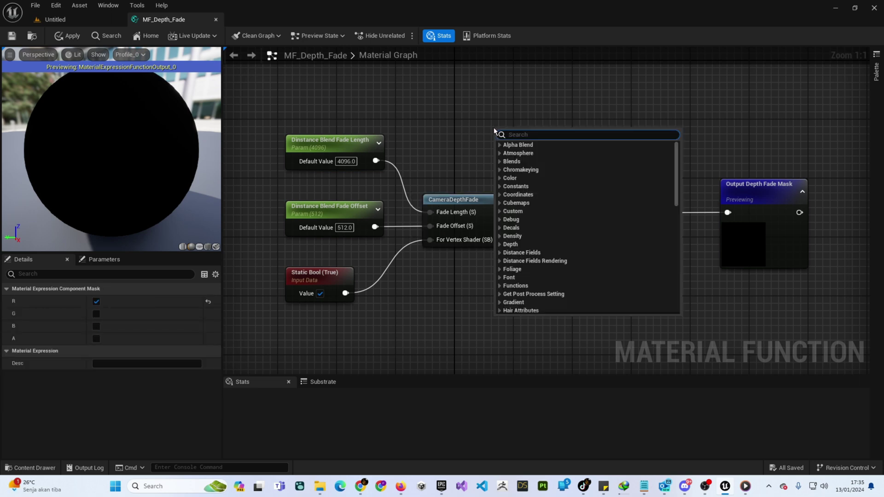
type("mask")
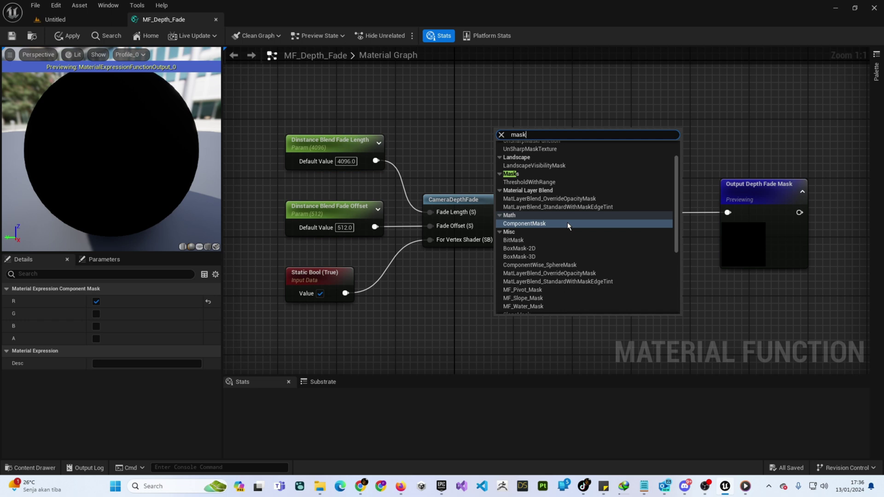
scroll(567, 222, "up", 3)
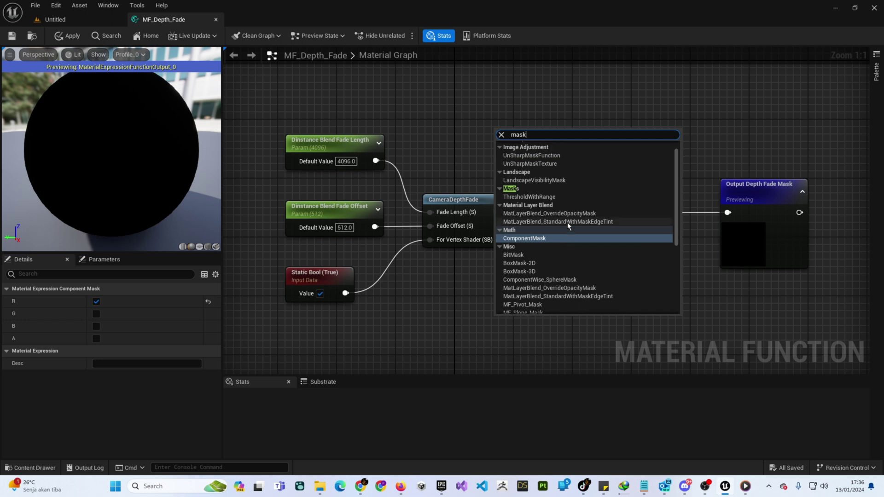
scroll(567, 223, "down", 3)
left_click(567, 223)
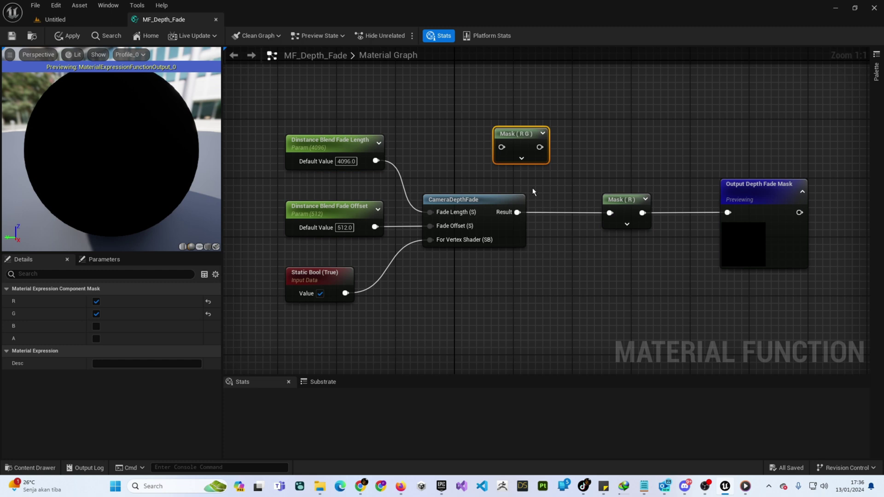
left_click_drag(512, 134, 575, 141)
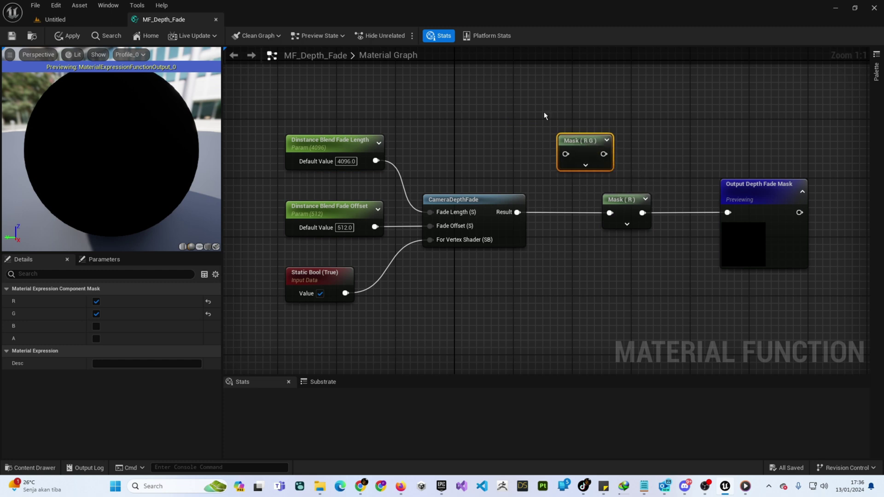
Expand the channel options of the new mask and of Mask (R) to compare them, and delete the new mask.
left_click(584, 165)
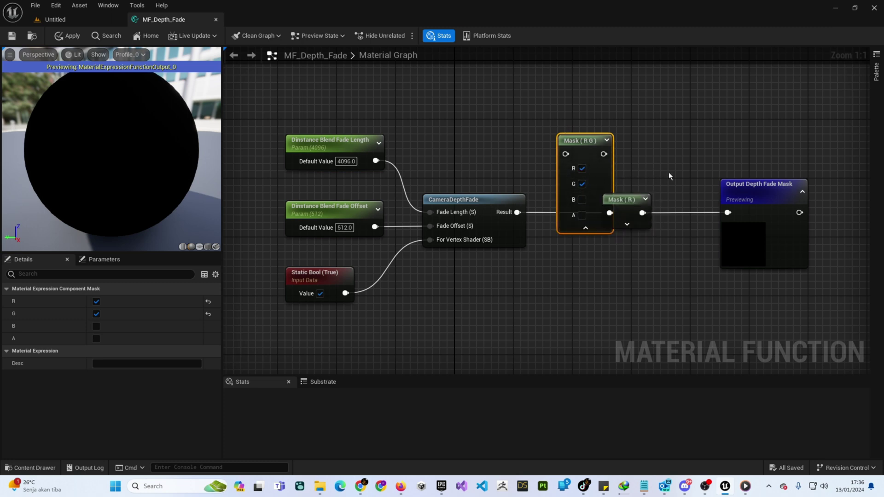
left_click(629, 224)
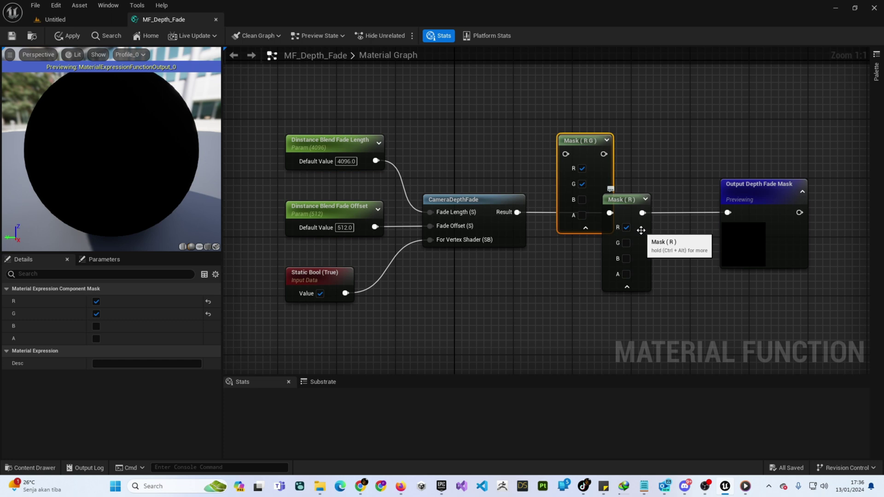
left_click_drag(584, 141, 548, 97)
key("Delete")
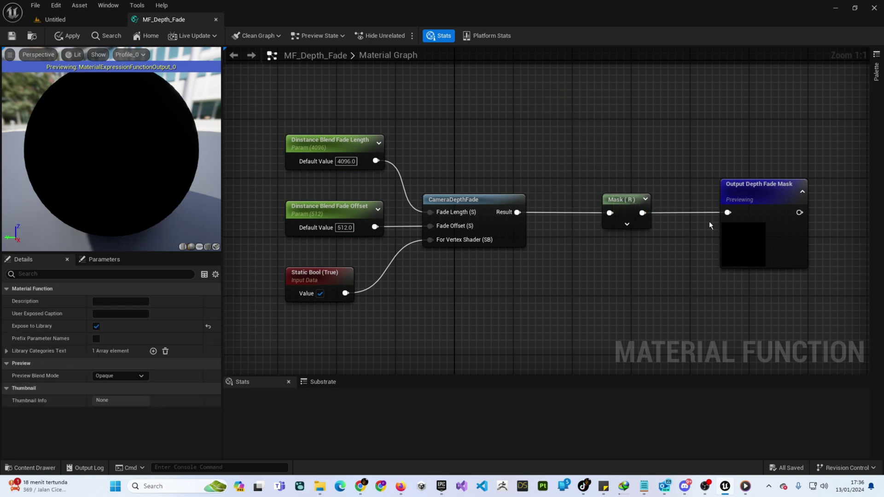
Save and close the MF_Depth_Fade function after checking its Output Depth Fade Mask node.
left_click_drag(716, 161, 856, 287)
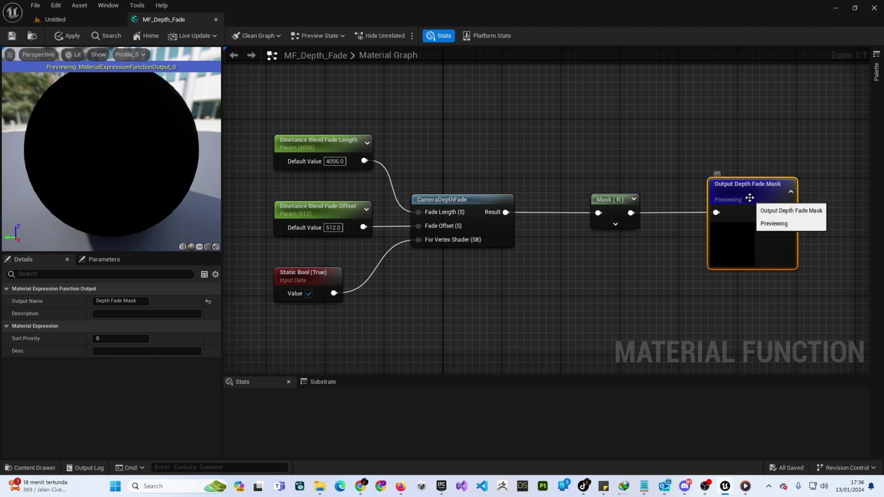
left_click(625, 143)
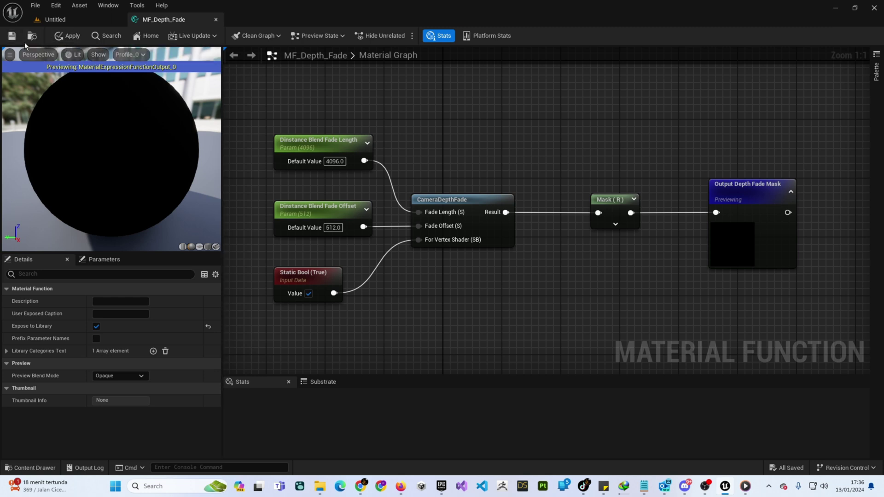
left_click(11, 37)
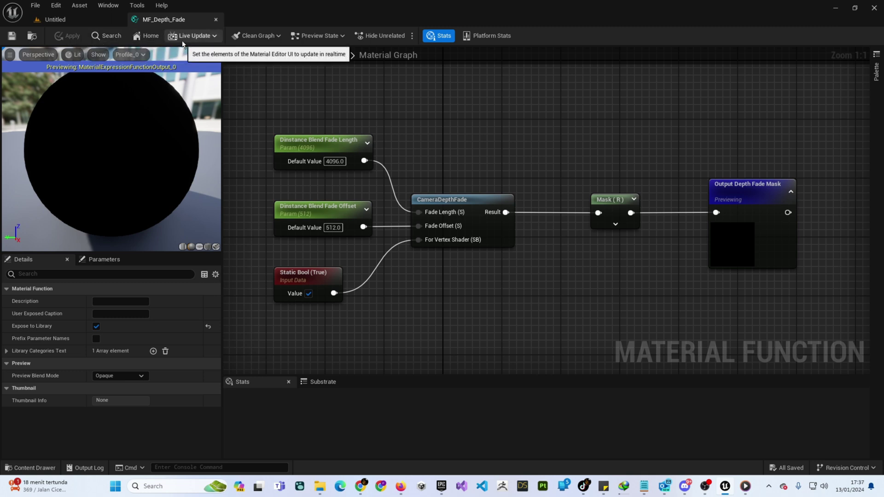
left_click(216, 19)
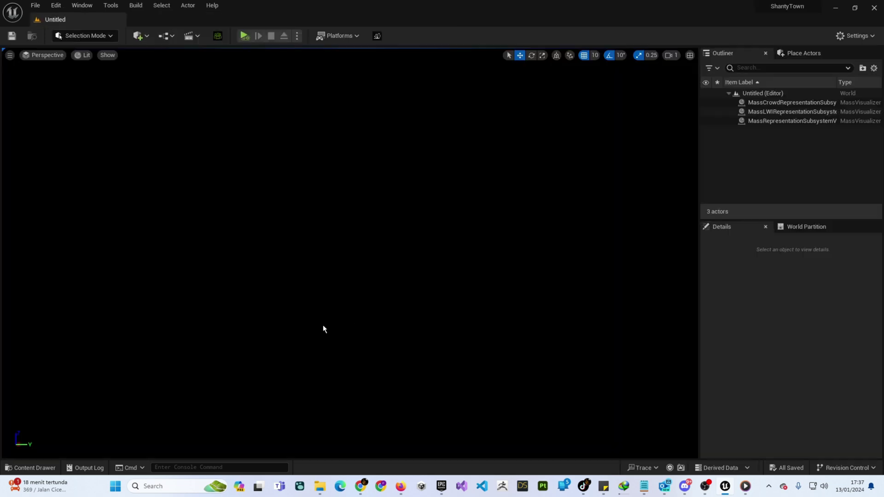
Show the option for creating a new Material Function in the Functions folder without creating one.
key("ctrl+space")
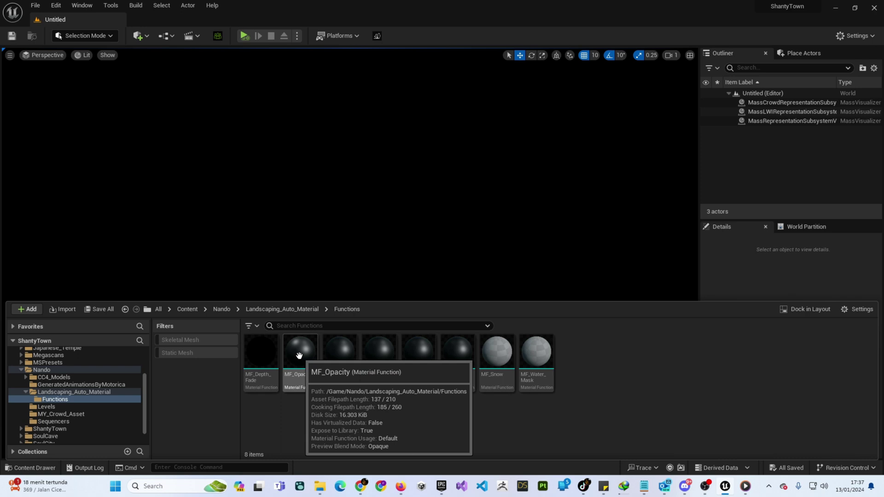
right_click(344, 426)
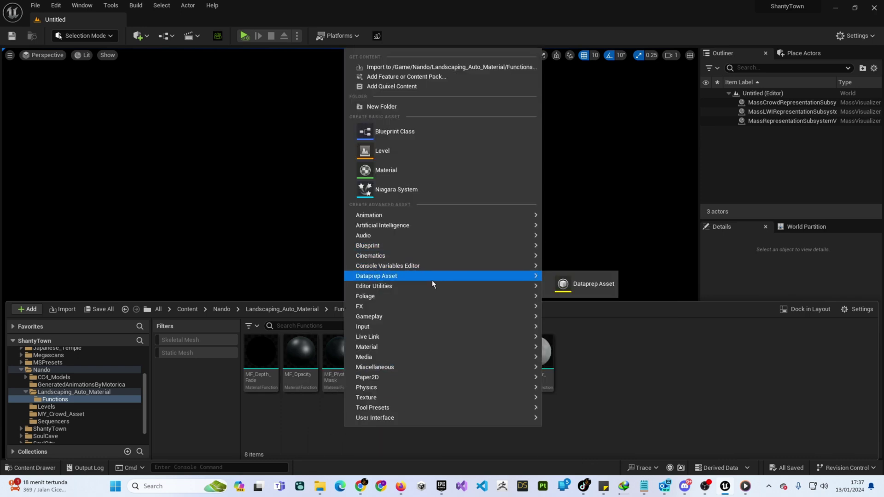
mouse_move(421, 347)
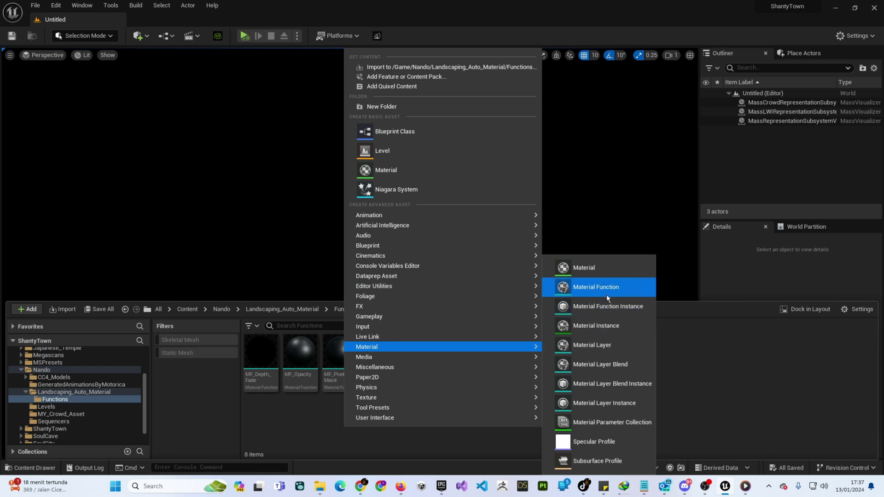
left_click(269, 419)
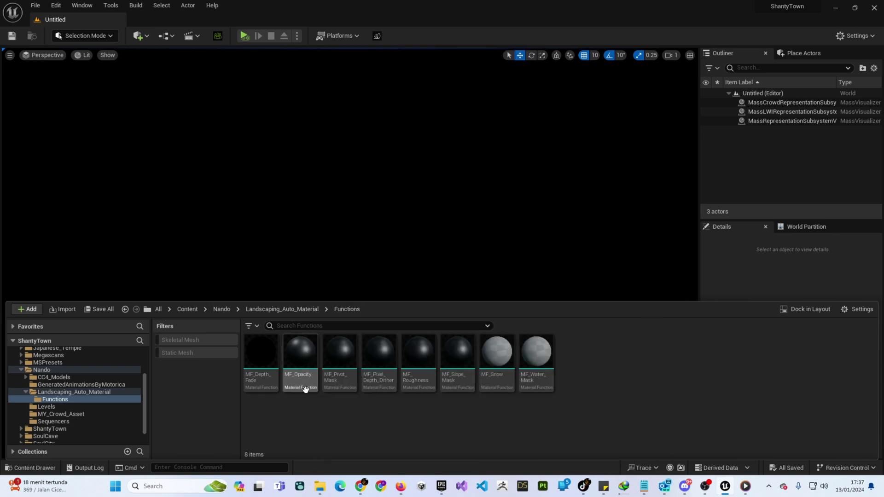
Open the MF_Opacity material function and survey its graph from Output Opacity back to the input nodes.
double_click(301, 356)
left_click_drag(319, 140, 598, 125)
right_click_drag(627, 138, 806, 139)
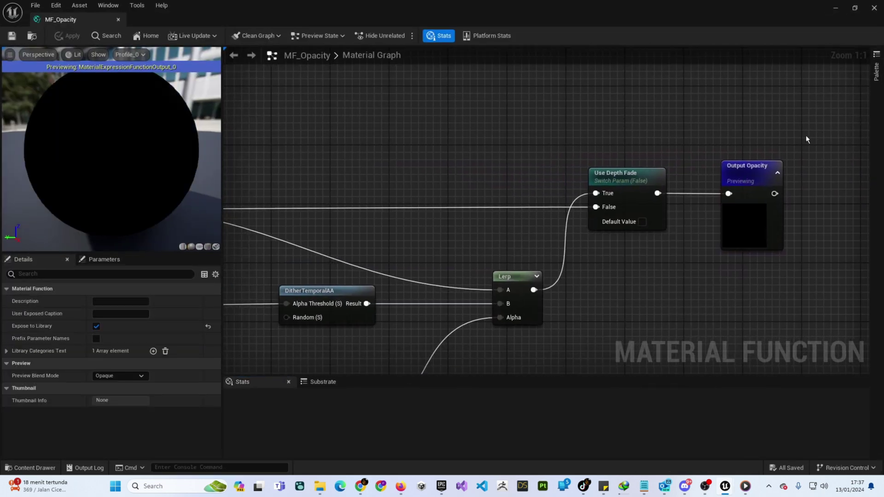
right_click_drag(390, 153, 706, 121)
right_click_drag(412, 118, 414, 99)
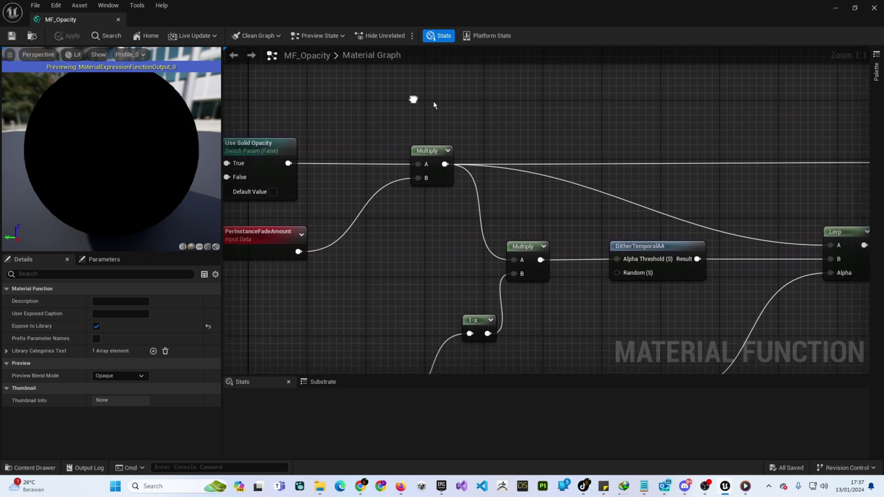
scroll(574, 121, "down", 8)
scroll(589, 143, "up", 5)
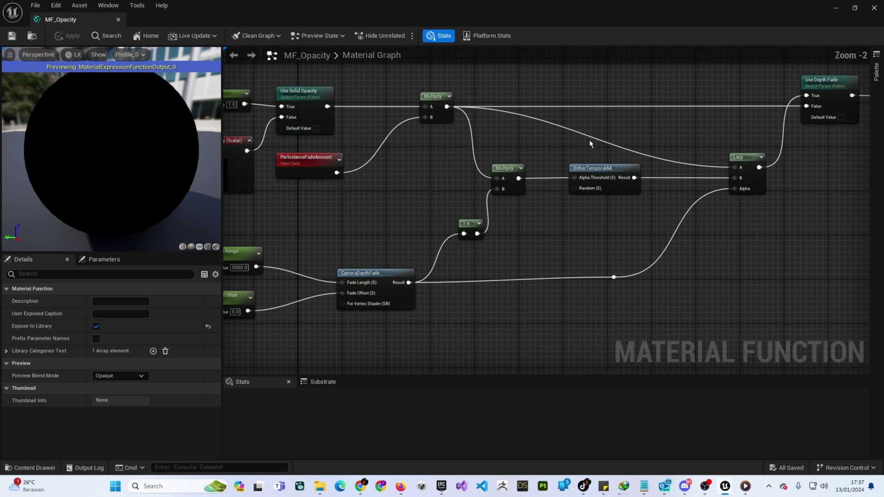
scroll(590, 143, "down", 2)
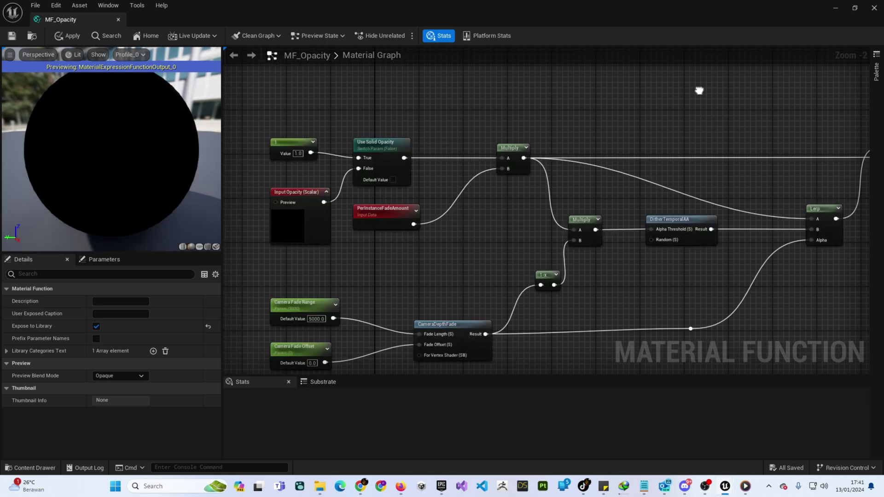
right_click_drag(698, 91, 705, 56)
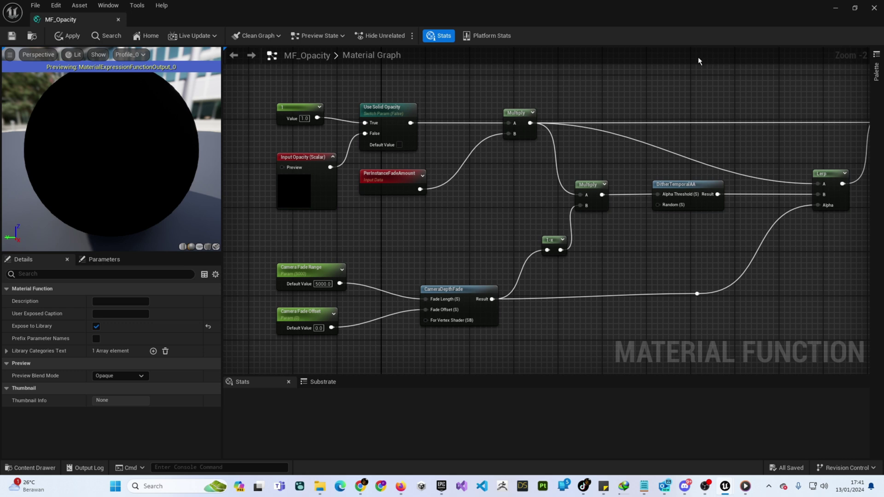
Examine the graph's starting nodes: the constant 1, Input Opacity, Camera Fade Range and Camera Fade Offset.
left_click_drag(256, 83, 355, 288)
right_click_drag(405, 138, 408, 272)
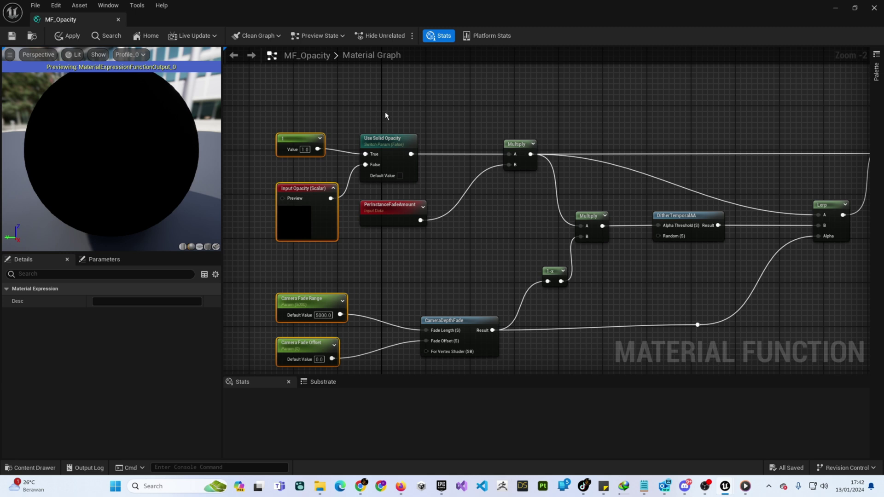
left_click(255, 167)
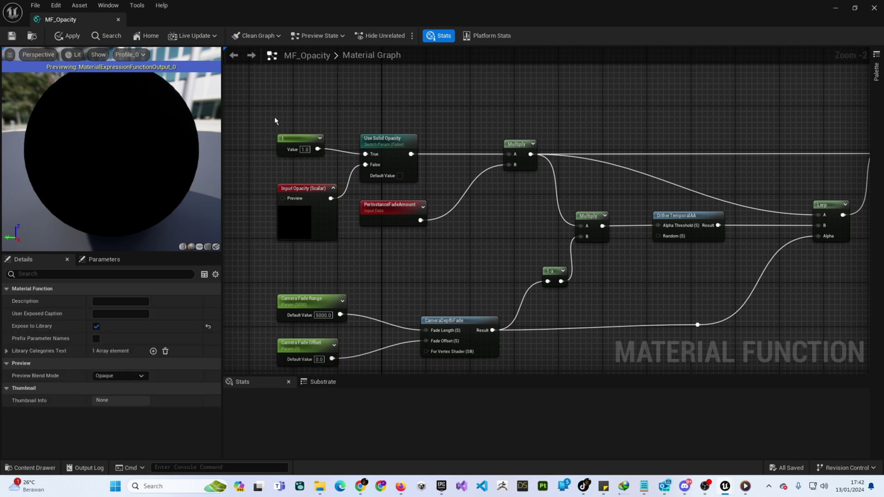
right_click_drag(270, 97, 282, 59)
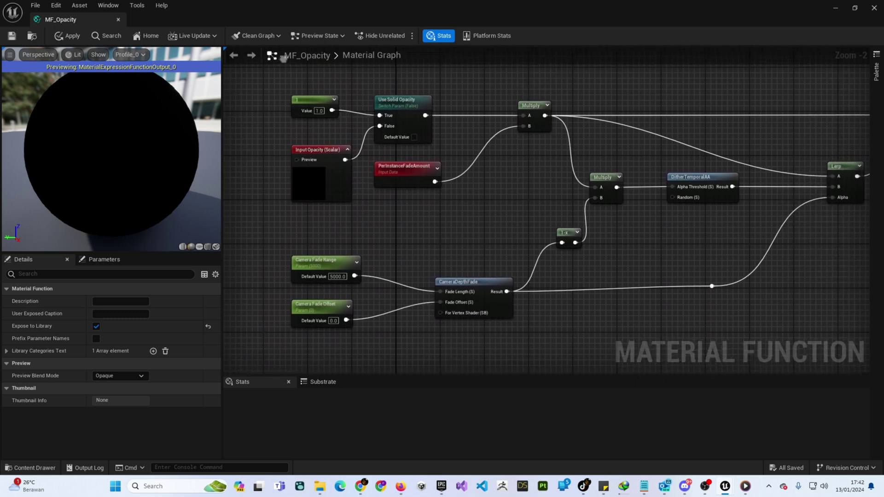
left_click_drag(275, 97, 383, 275)
right_click_drag(383, 56, 379, 250)
right_click_drag(394, 198, 400, 208)
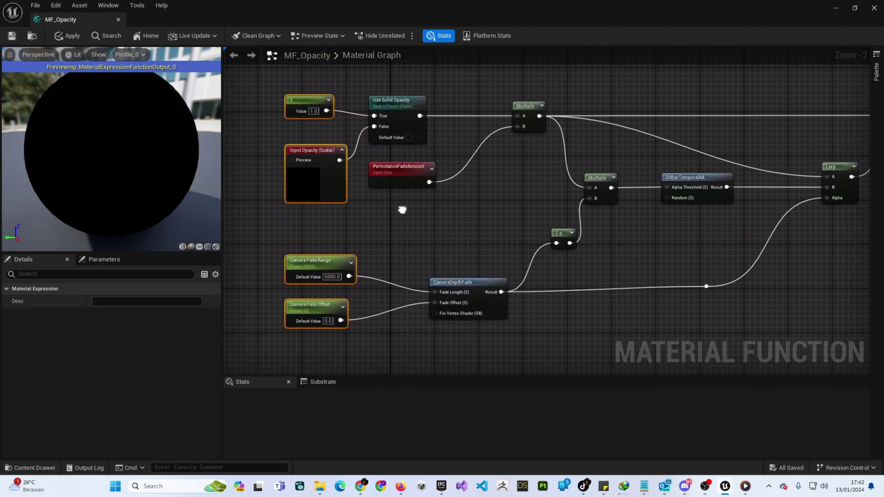
left_click_drag(268, 81, 363, 318)
left_click(364, 317)
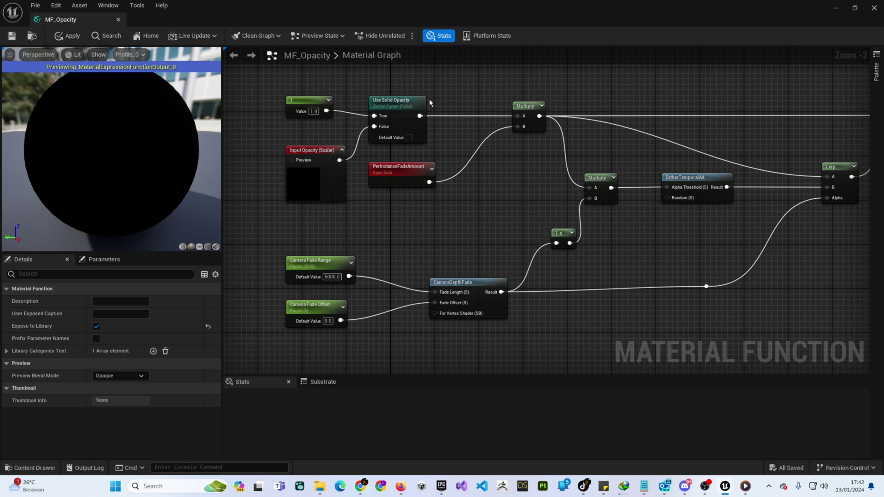
Inspect the Use Solid Opacity switch parameter and the PerInstanceFadeAmount node that feed the first Multiply.
mouse_move(363, 77)
right_mouse_down()
mouse_move(377, 94)
mouse_move(370, 87)
right_mouse_up()
left_click(431, 139)
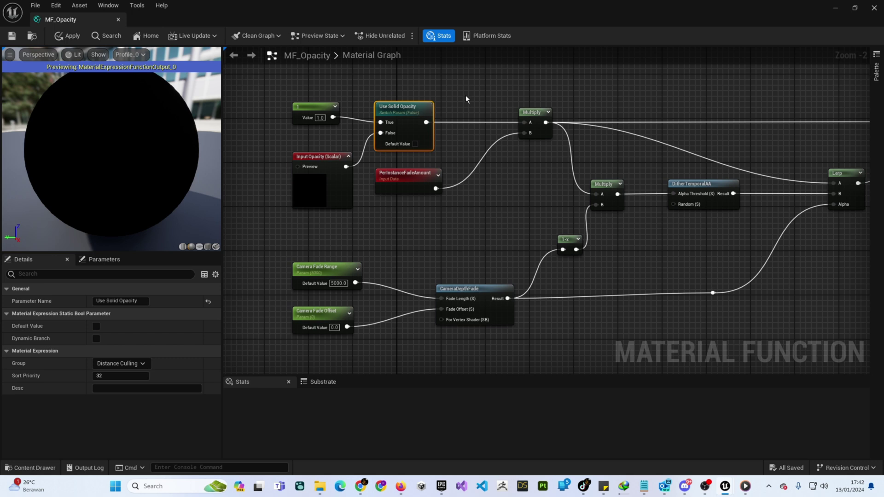
left_click(466, 96)
left_click(403, 106)
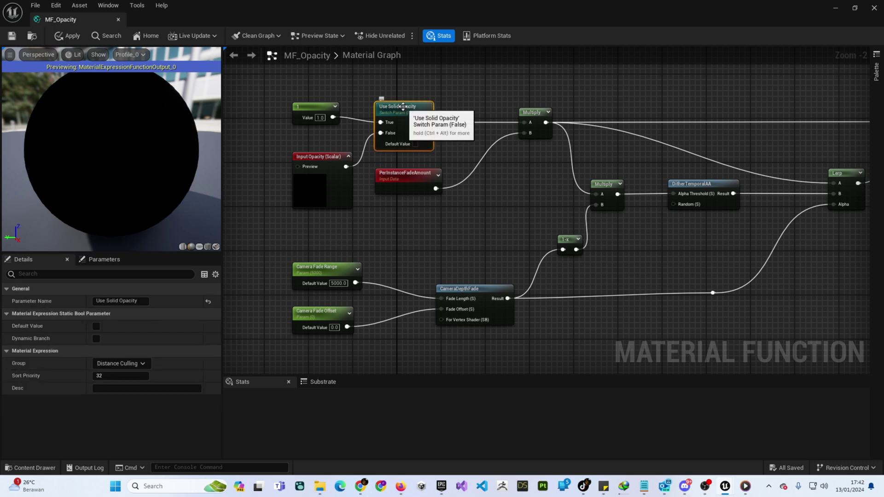
key("ctrl+alt")
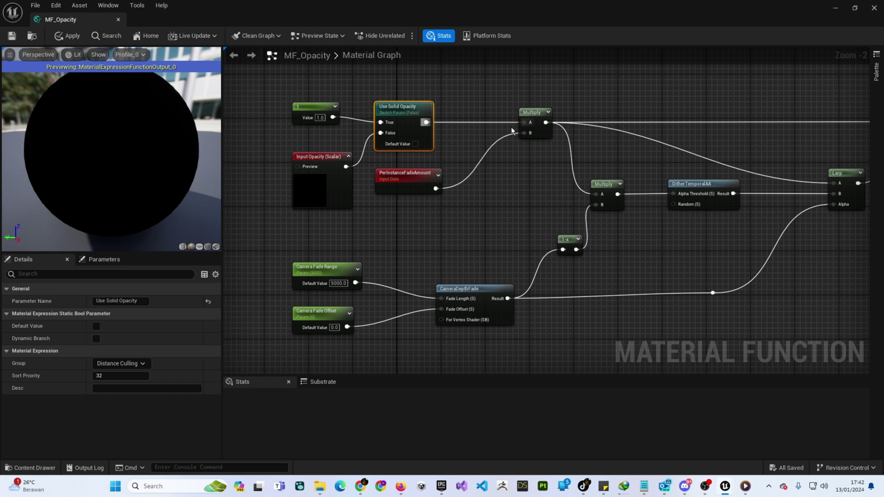
left_click(434, 179)
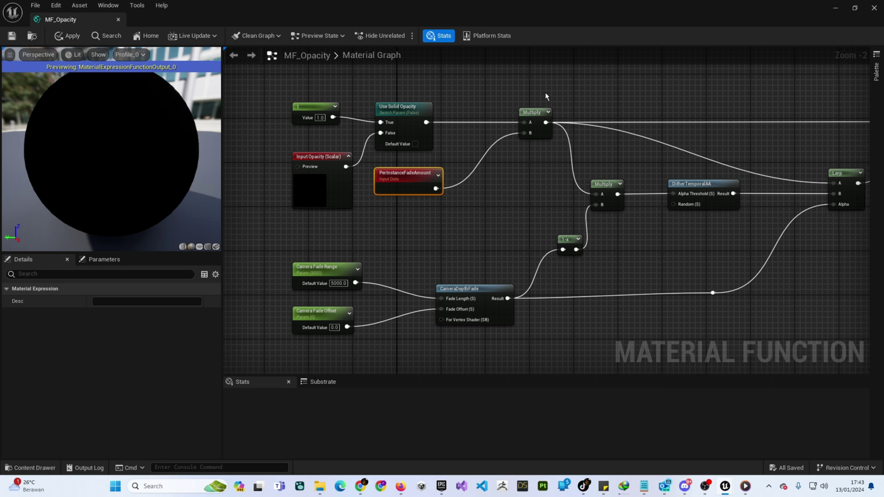
Trace the connections from the first Multiply and the Lerp through Use Depth Fade to Output Opacity.
right_click_drag(679, 97, 552, 108)
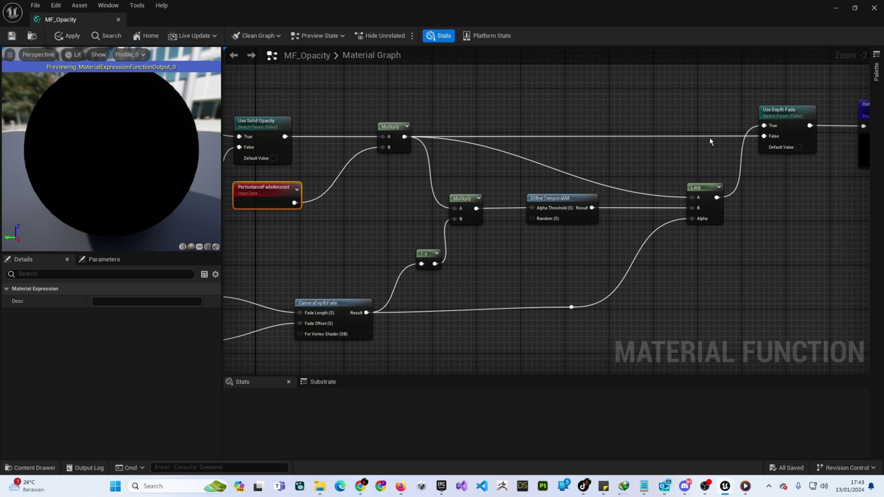
right_click_drag(729, 117, 619, 135)
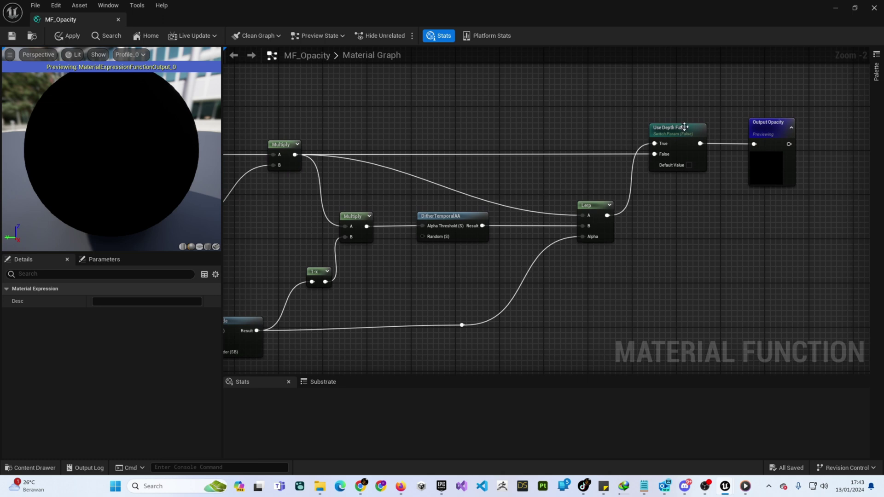
right_click_drag(515, 123, 742, 95)
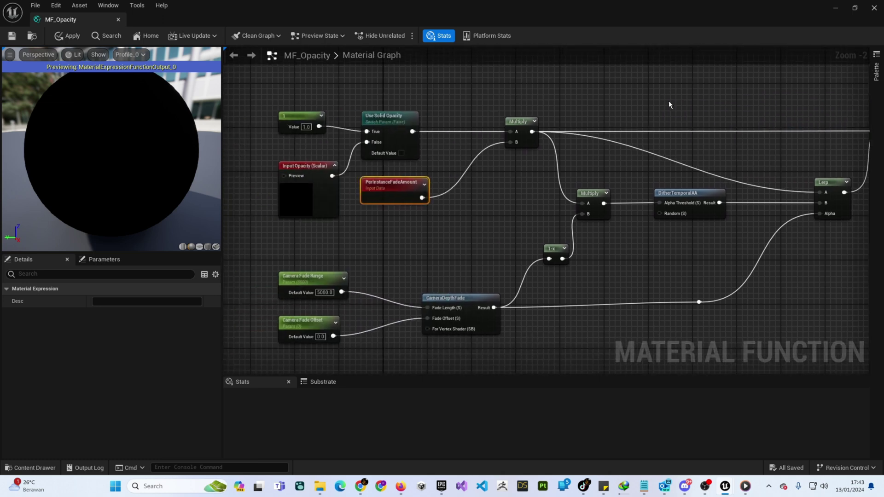
right_click_drag(769, 100, 473, 130)
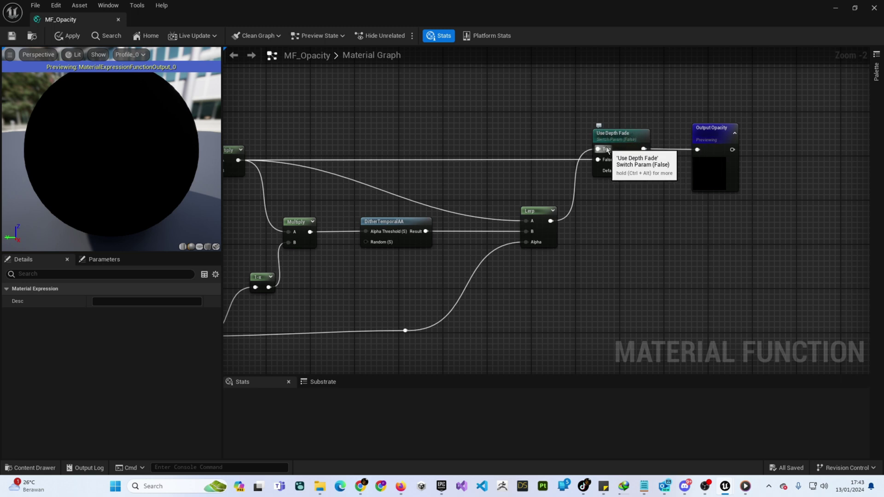
right_click_drag(482, 122, 606, 87)
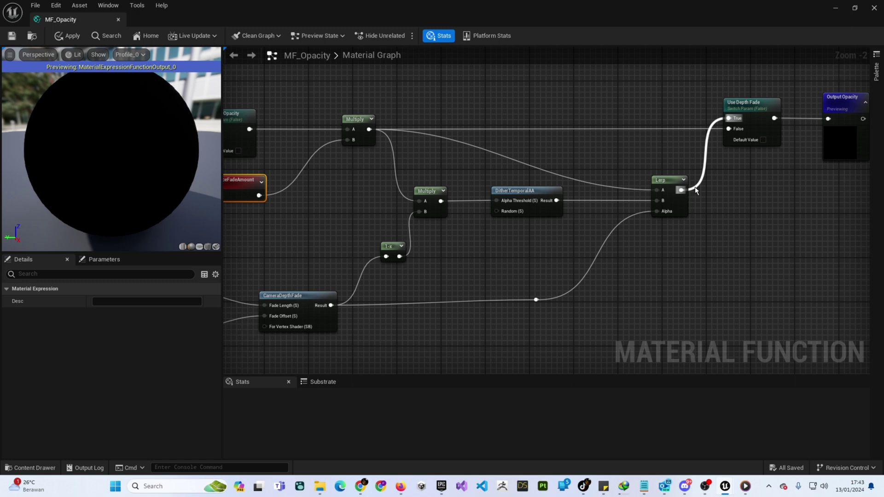
Examine the 1-x node, the Camera Fade Range and Camera Fade Offset parameters, and the CameraDepthFade link into the Lerp's Alpha.
right_click_drag(381, 210, 620, 172)
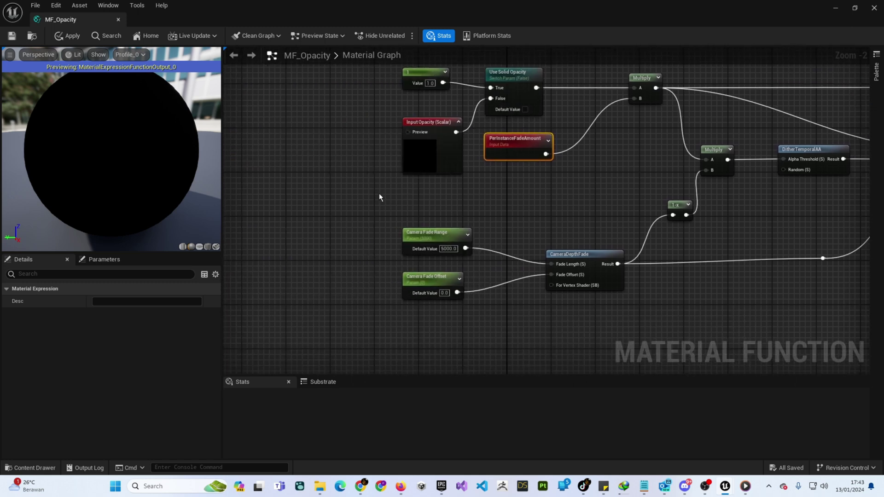
mouse_move(379, 197)
right_mouse_down()
mouse_move(374, 170)
mouse_move(367, 171)
right_mouse_up()
mouse_move(367, 171)
left_mouse_down()
mouse_move(382, 246)
mouse_move(479, 297)
left_mouse_up()
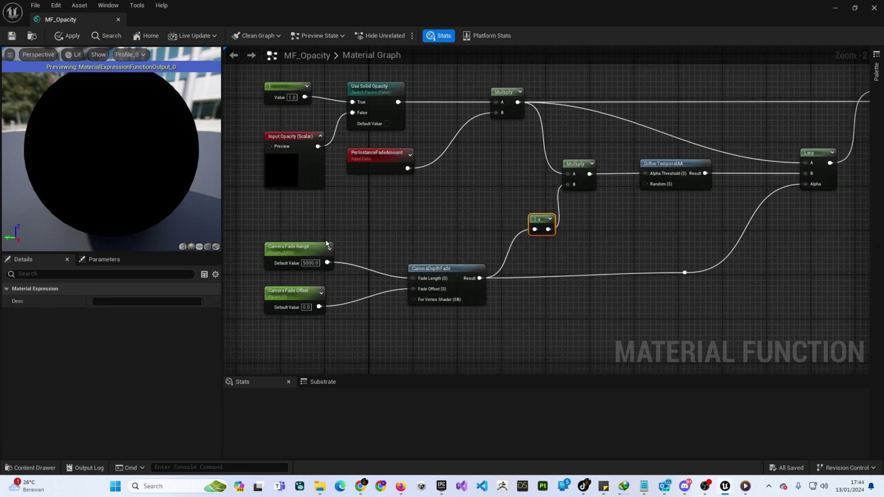
left_click_drag(252, 217, 334, 313)
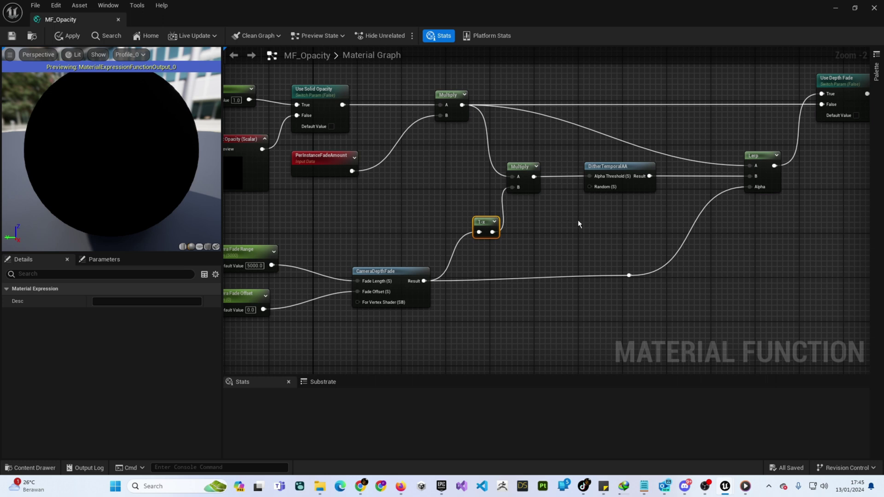
right_click_drag(588, 221, 529, 263)
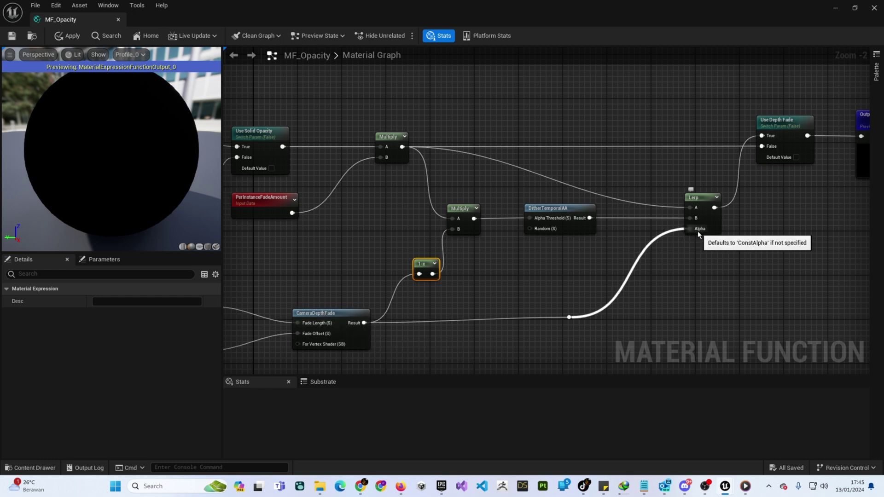
left_click(697, 197)
key("ctrl+alt")
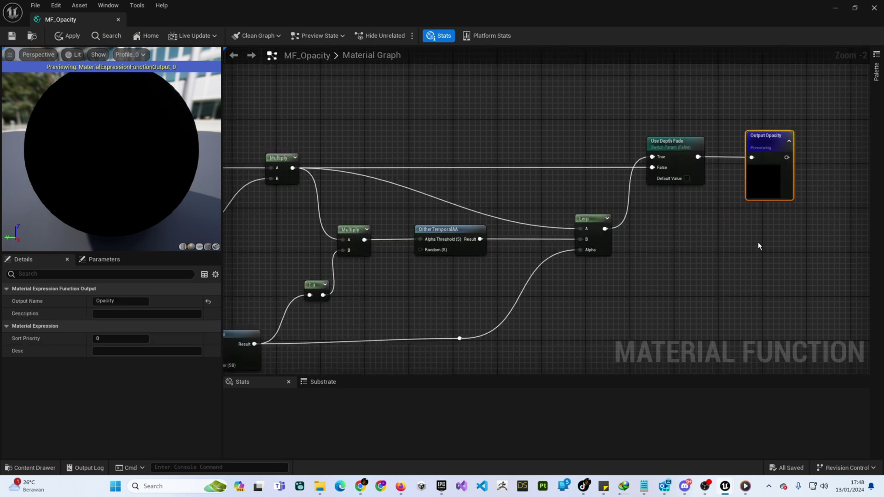
Inspect the Output Opacity node and review the MF_Opacity graph back to its input nodes.
left_click(757, 242)
left_click_drag(727, 84, 833, 236)
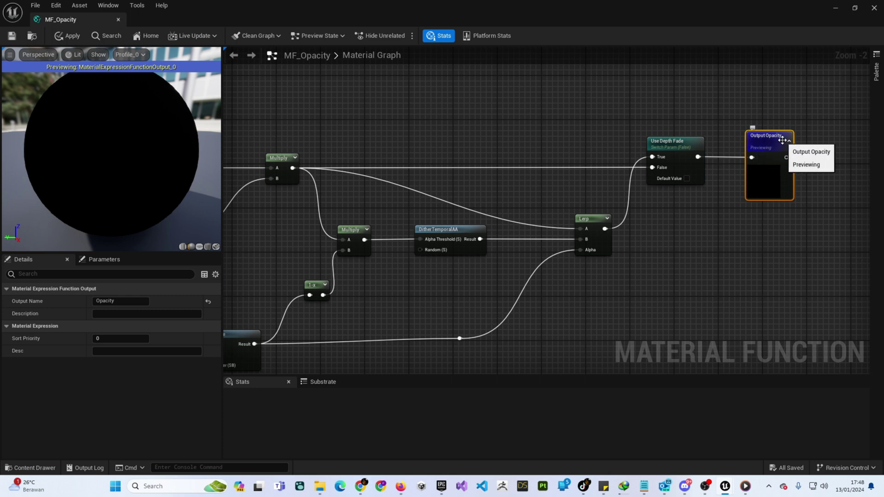
left_click(750, 252)
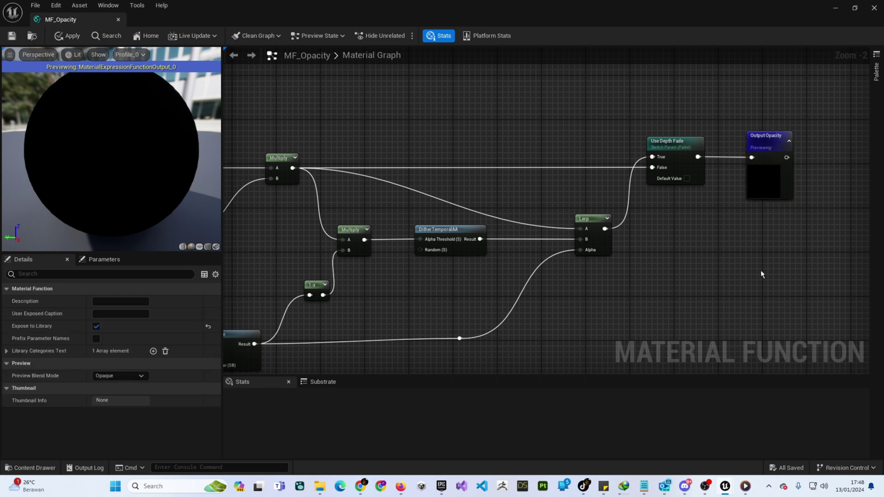
right_click_drag(760, 262, 870, 220)
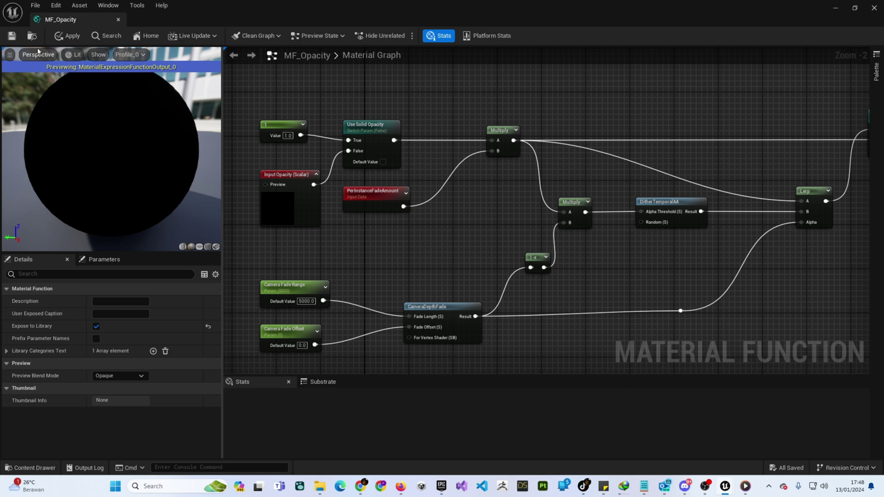
Apply and save the MF_Opacity material function, and close it.
left_click(68, 36)
left_click(12, 36)
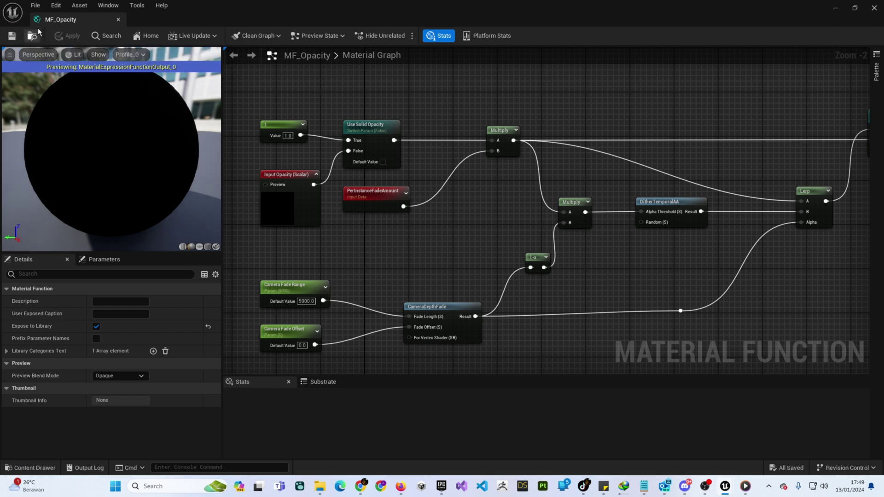
left_click(119, 20)
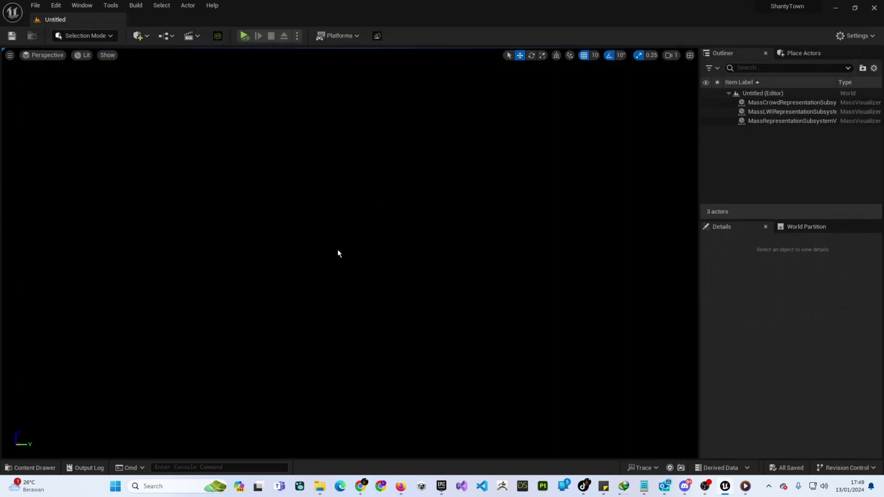
Open the MF_Pivot_Mask material function and survey its graph from Absolute World Position to Output Pivot Mask.
key("ctrl+space")
double_click(338, 349)
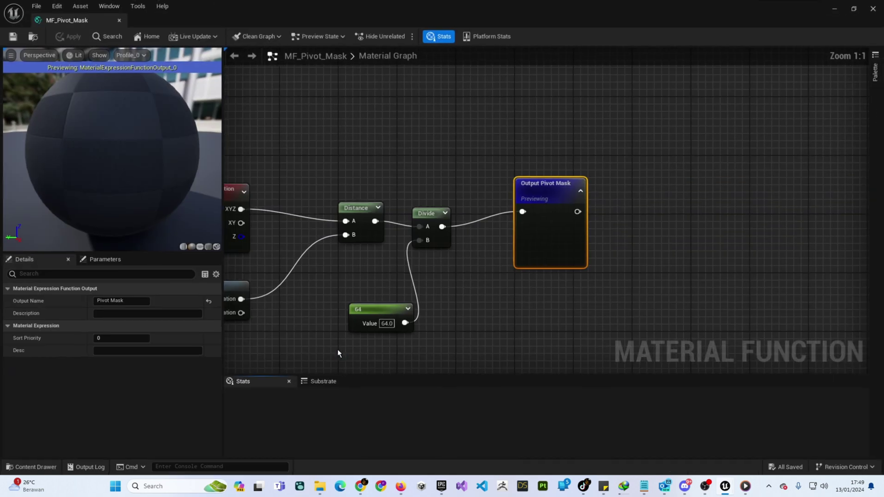
right_click_drag(316, 136, 524, 122)
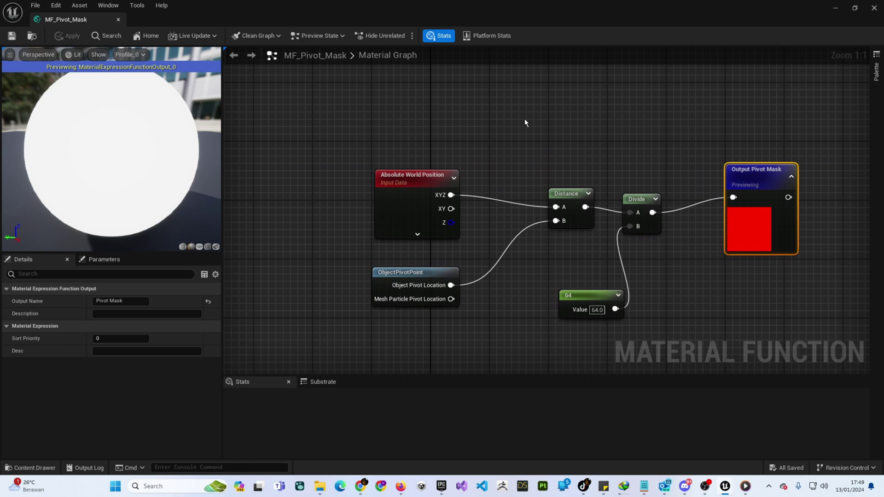
right_click_drag(555, 125, 495, 119)
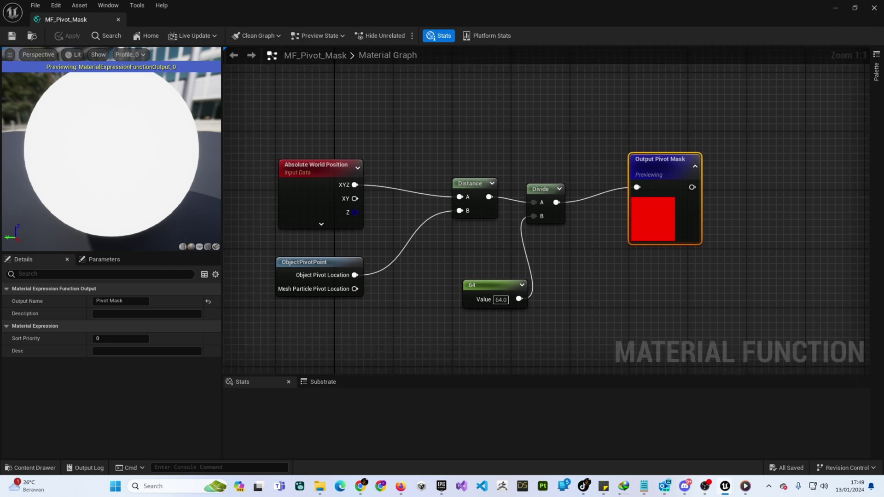
right_click_drag(315, 164, 329, 128)
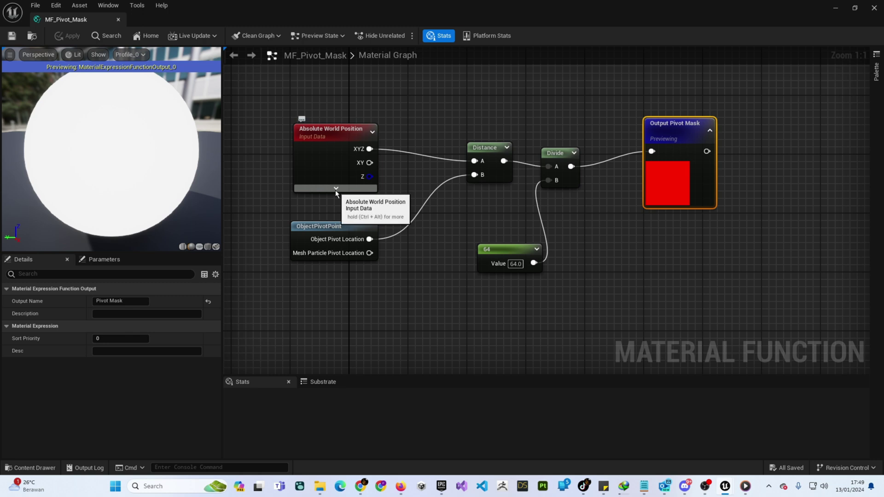
Inspect the Absolute World Position node's shader offset option and the constant 64 that feeds the Divide.
left_click(335, 190)
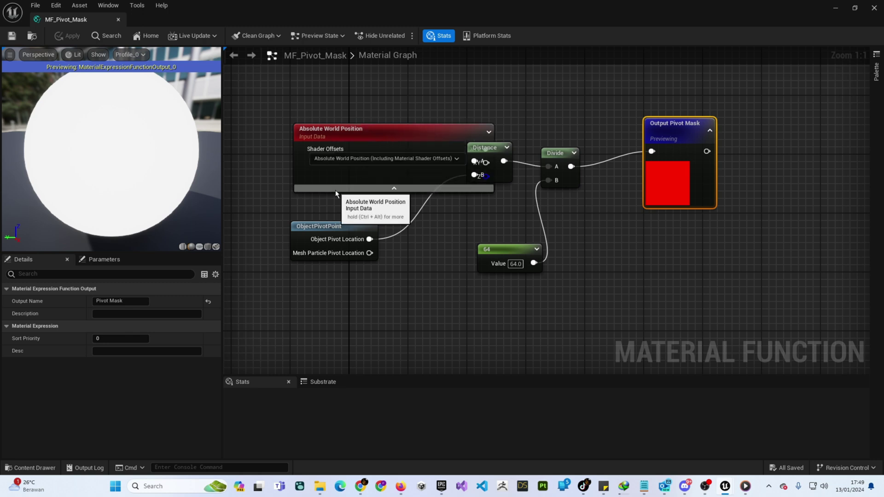
left_click(374, 190)
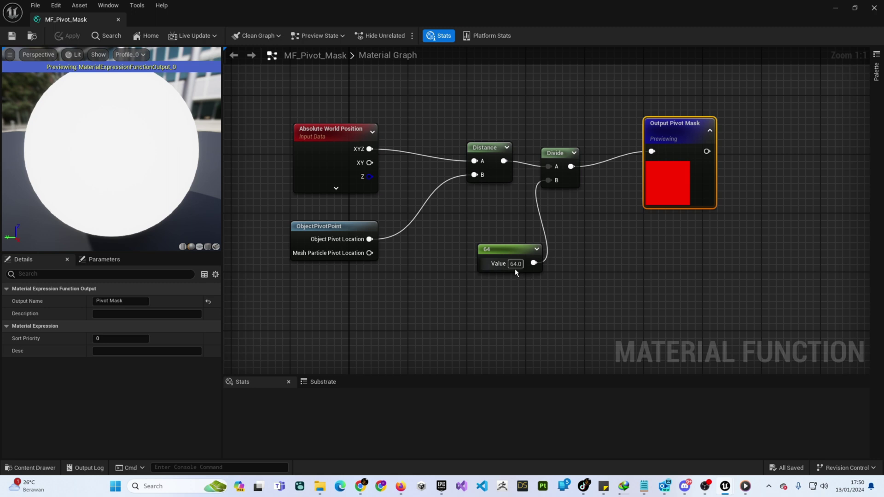
left_click(499, 250)
key("ctrl+alt")
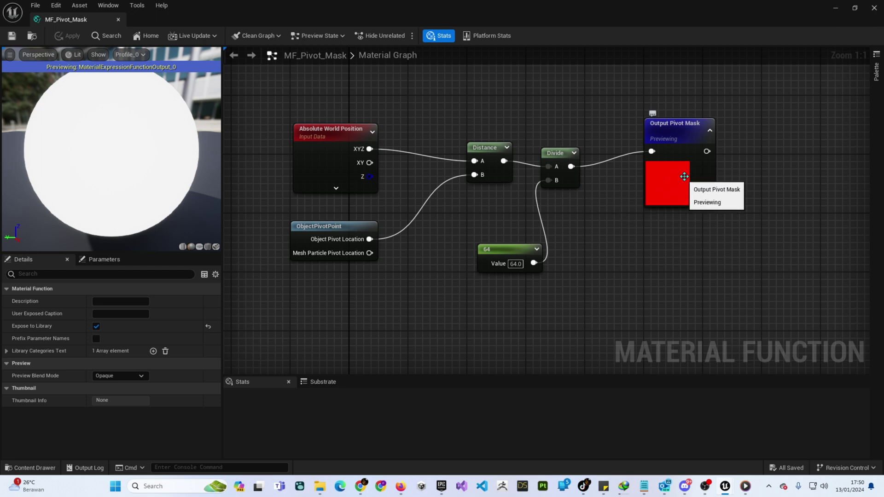
Inspect the Output Pivot Mask node and close the MF_Pivot_Mask function.
left_click_drag(642, 81, 740, 237)
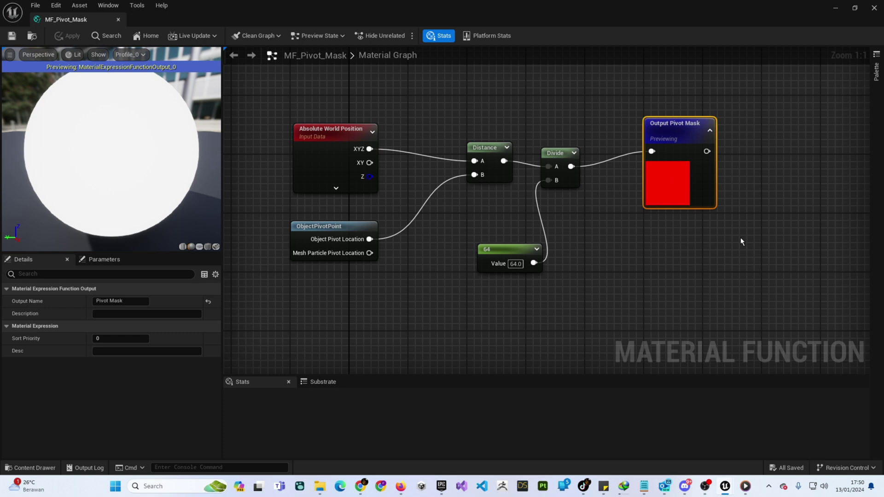
left_click(740, 240)
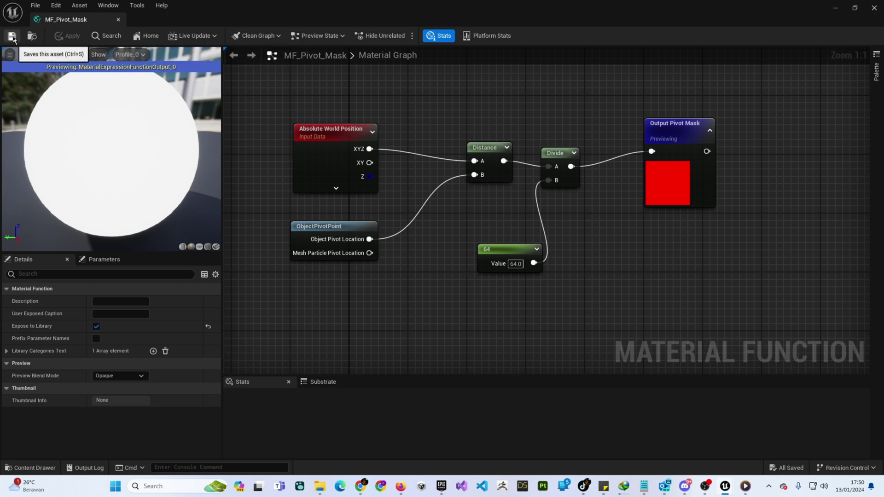
left_click(117, 21)
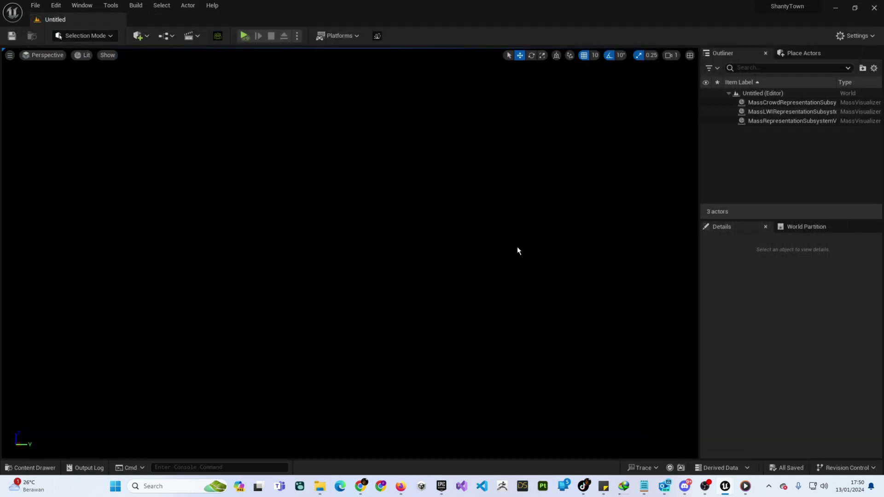
Open the MF_Pixel_Depth_Dither material function from the Functions folder and survey its whole graph.
key("ctrl+space")
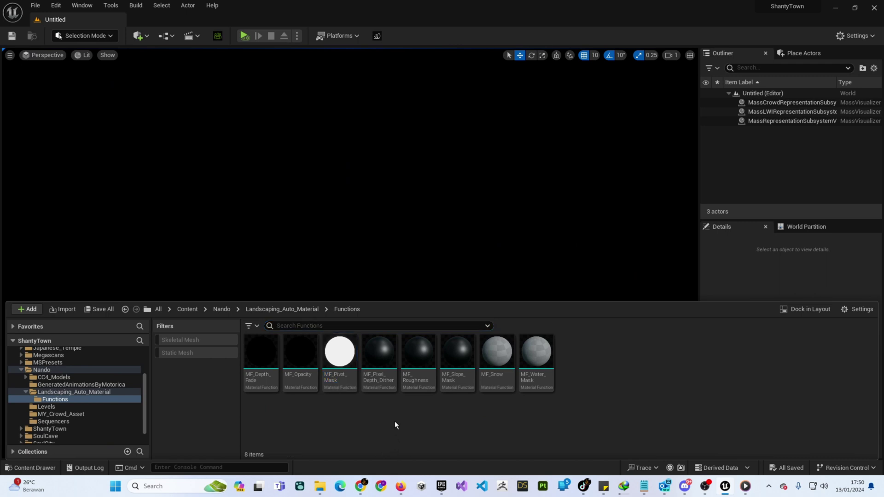
mouse_move(382, 351)
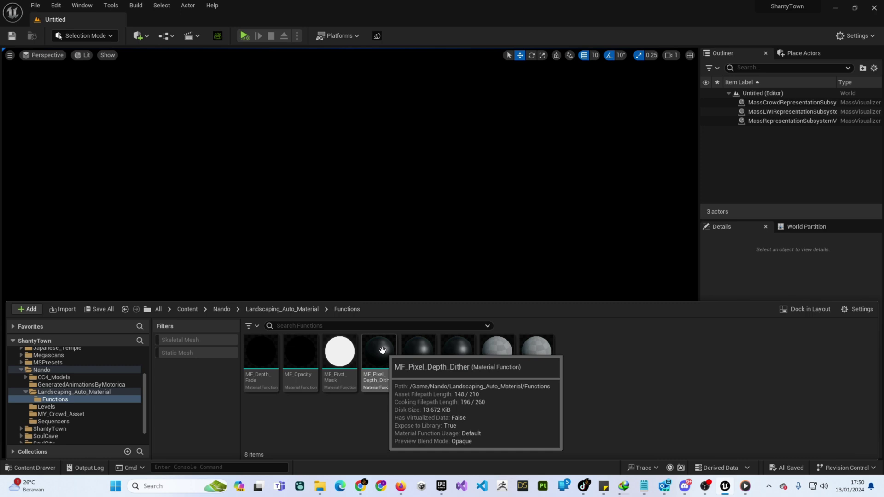
double_click(382, 350)
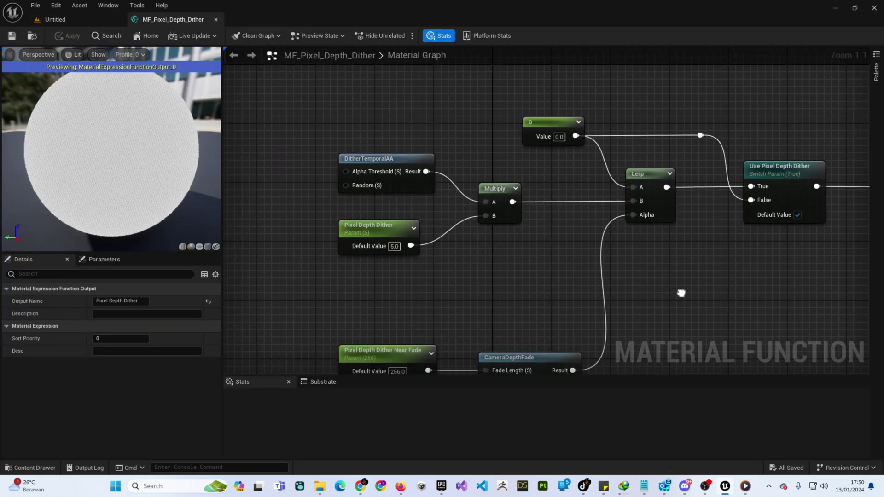
scroll(680, 292, "down", 2)
right_click_drag(668, 256, 627, 260)
left_click(626, 260)
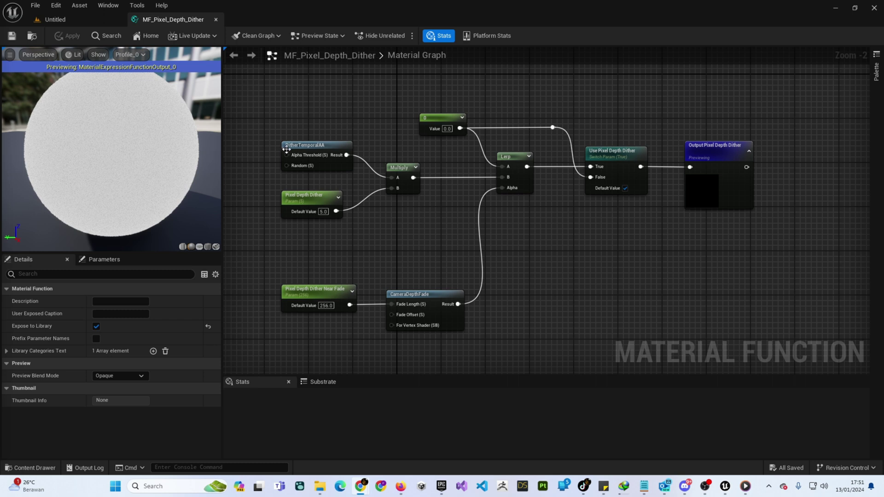
Inspect the DitherTemporalAA node and the Pixel Depth Dither scalar parameter, including their descriptions.
left_click_drag(274, 123, 352, 174)
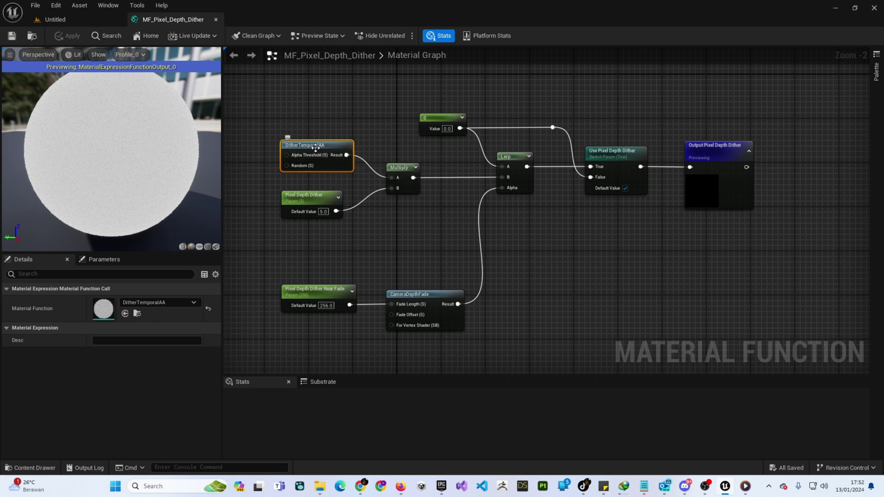
key("ctrl+alt")
left_click(283, 129)
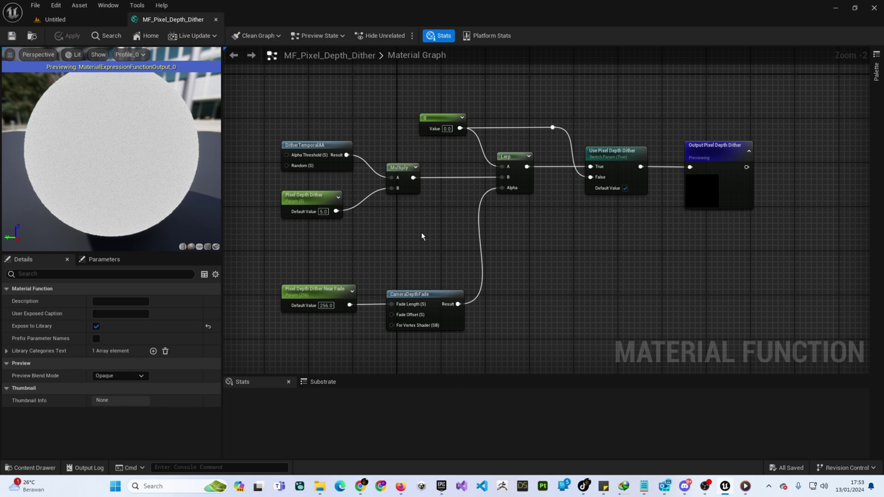
left_click_drag(270, 179, 353, 238)
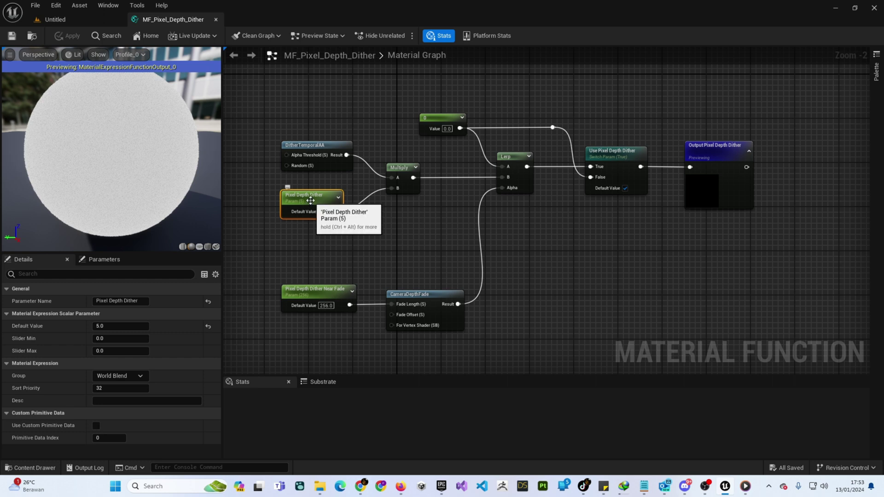
key("ctrl+alt")
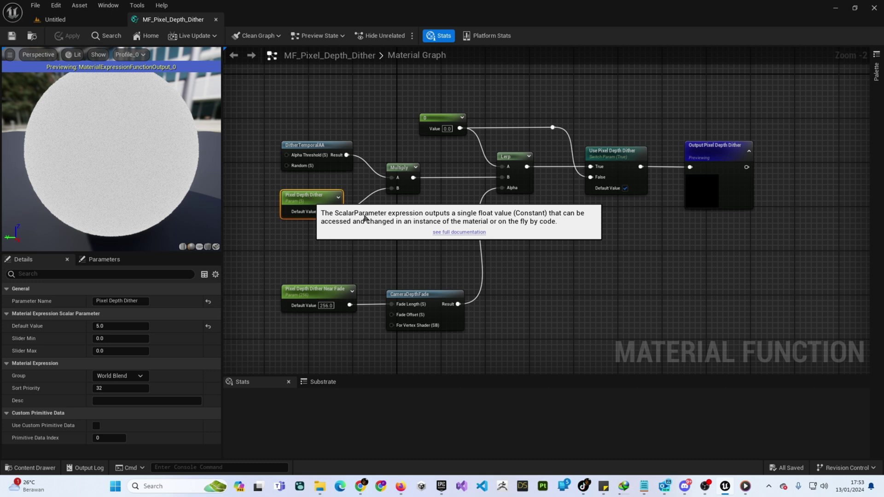
left_click(298, 235)
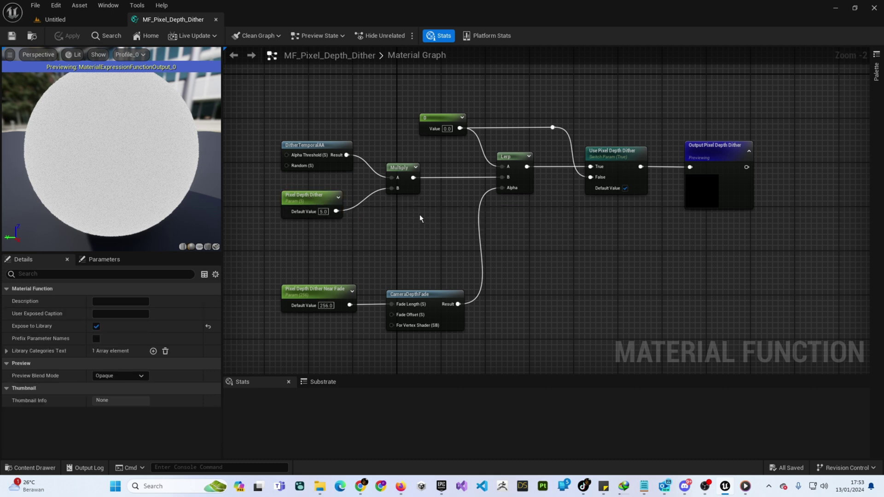
Inspect the Multiply node and the Pixel Depth Dither Near Fade scalar parameter that feeds CameraDepthFade.
left_click(408, 182)
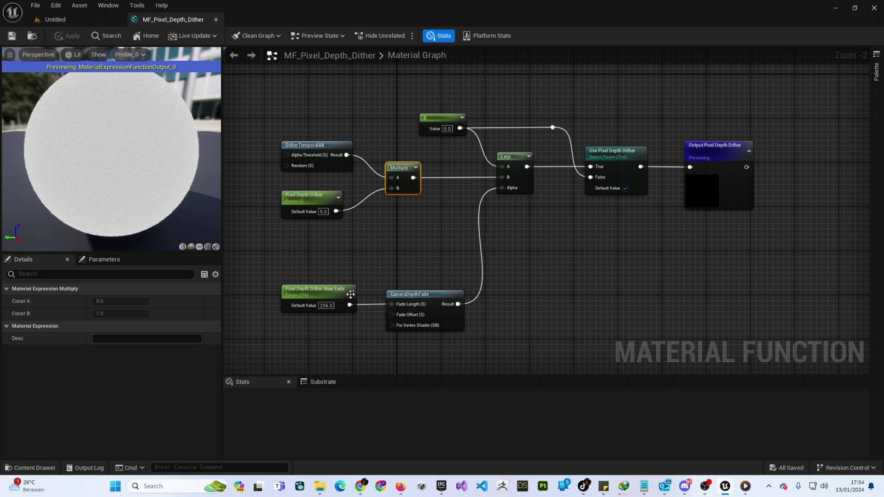
left_click(309, 290)
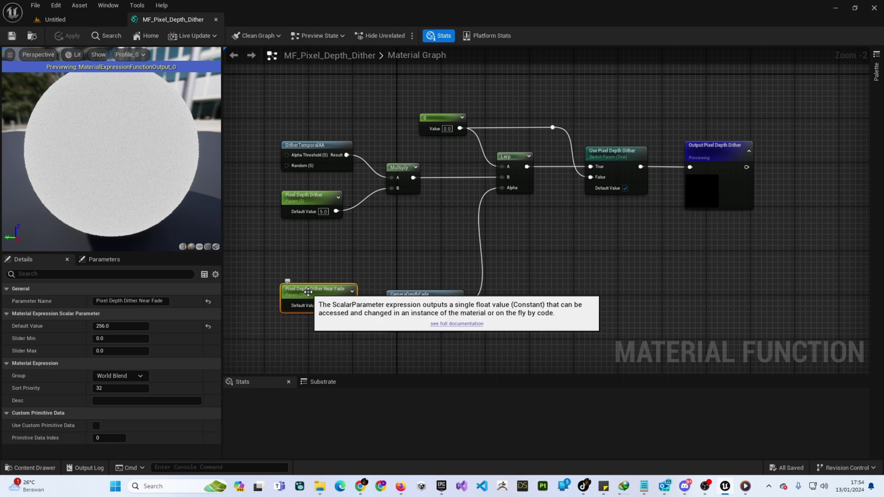
left_click(330, 253)
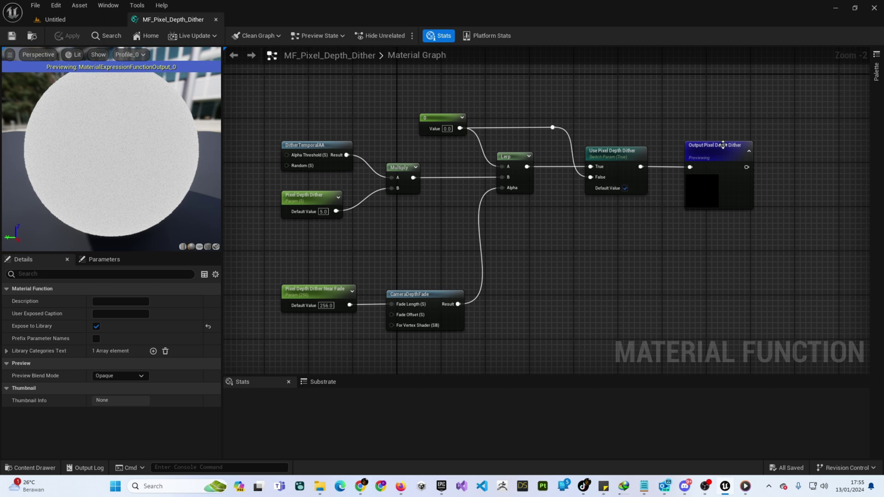
Inspect the Output Pixel Depth Dither node, close the function and return to the Functions folder.
left_click_drag(673, 112, 800, 237)
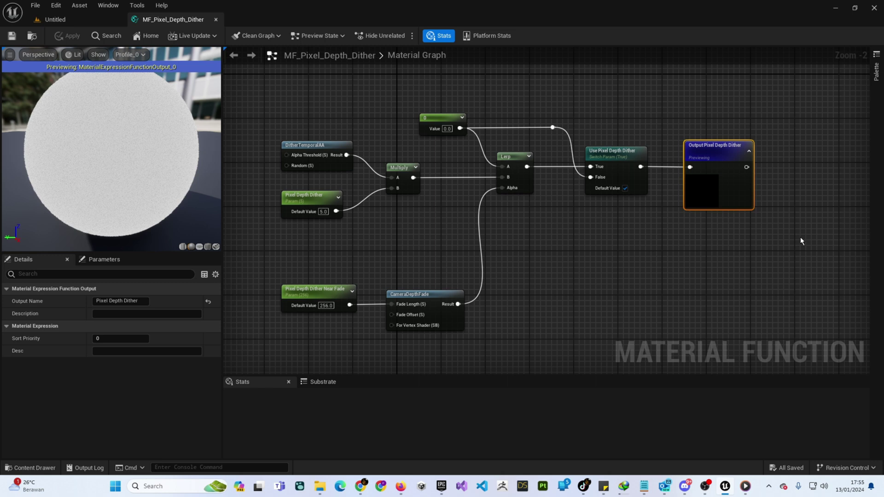
left_click(215, 19)
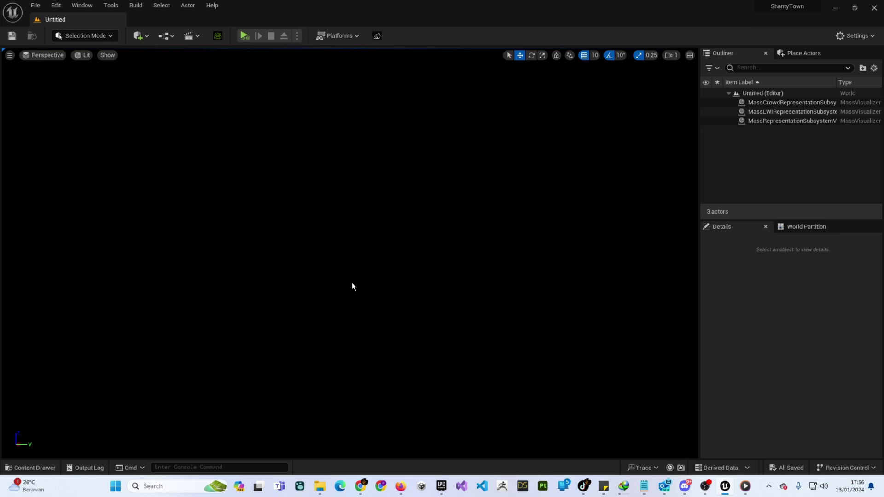
key("ctrl+space")
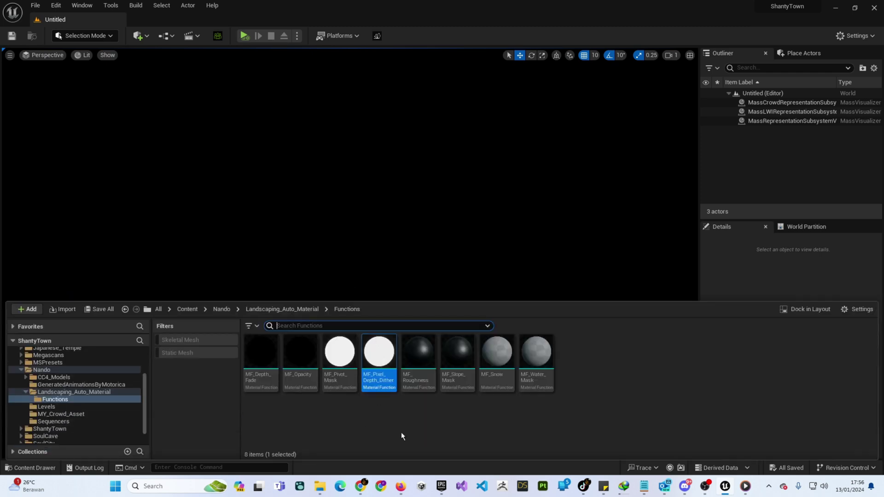
Open the MF_Roughness material function from the Functions folder and survey its whole graph.
double_click(416, 352)
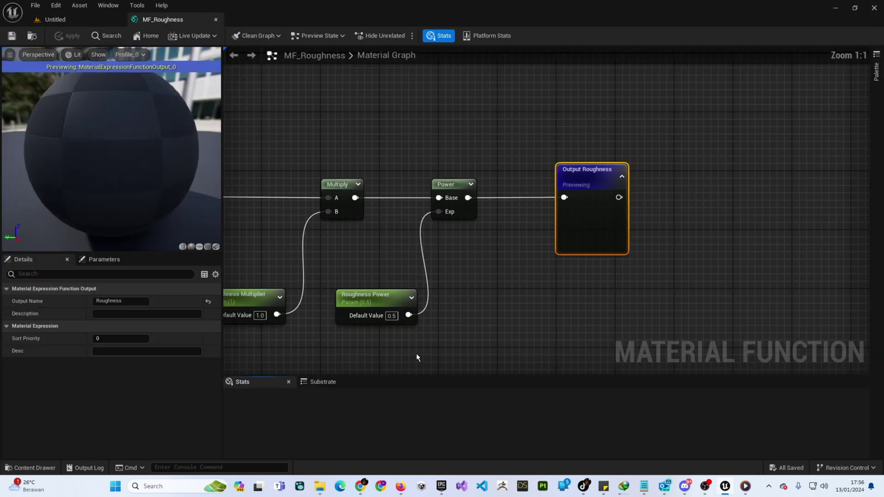
right_click_drag(310, 124, 663, 114)
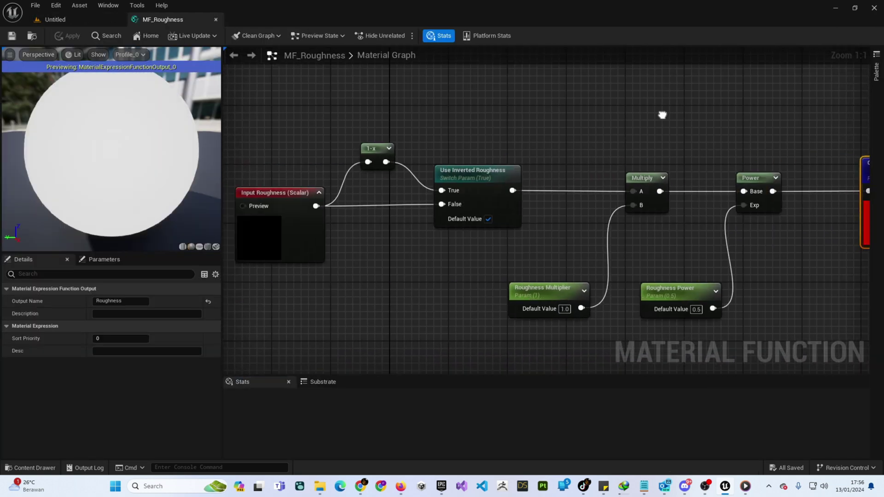
right_click_drag(426, 316, 424, 262)
scroll(424, 262, "down", 2)
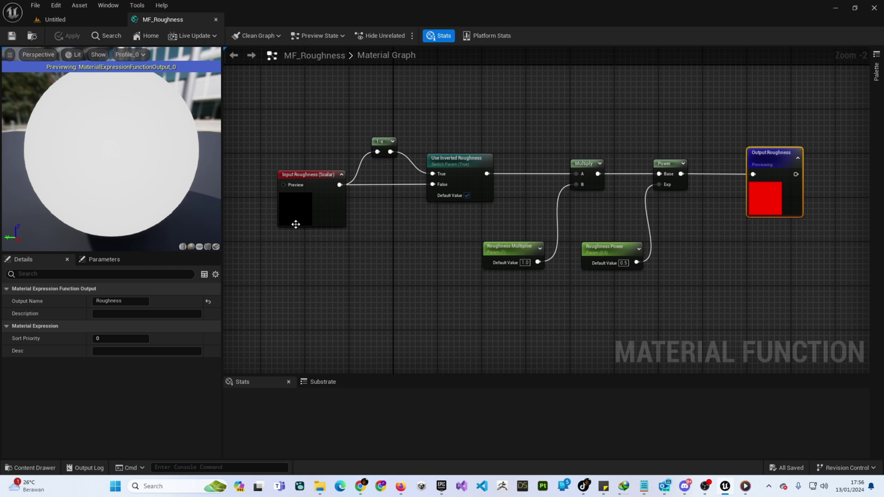
Inspect the Input Roughness scalar node and the 1-x node that inverts it, including the extended node description.
left_click_drag(262, 152, 353, 257)
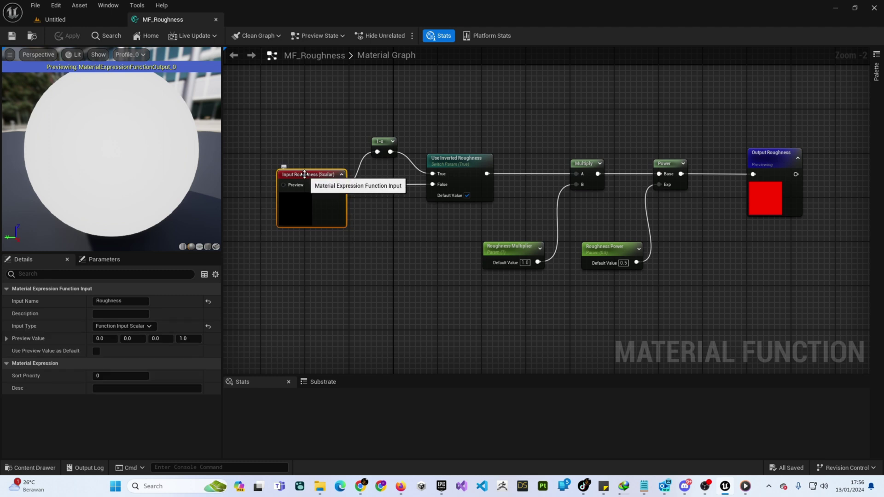
left_click(313, 150)
left_click_drag(368, 125, 410, 167)
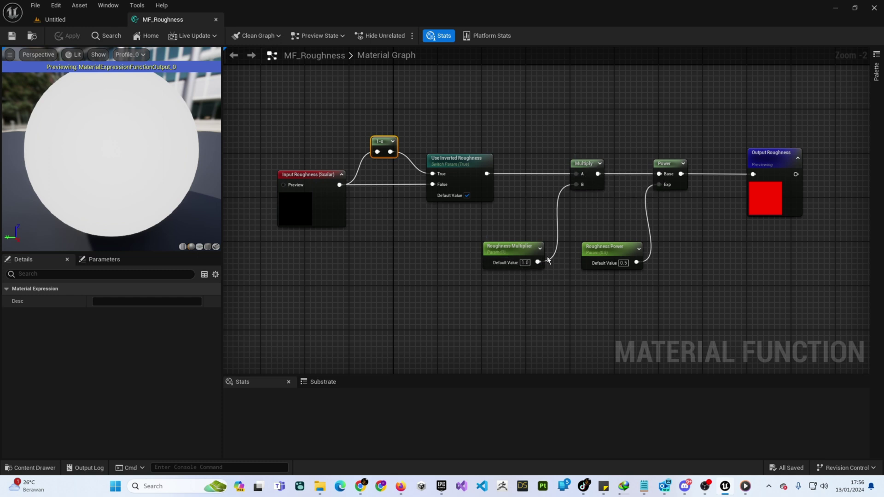
key("ctrl+alt")
Inspect the Output Roughness node, close the function and return to the Functions folder.
left_click_drag(744, 140, 811, 237)
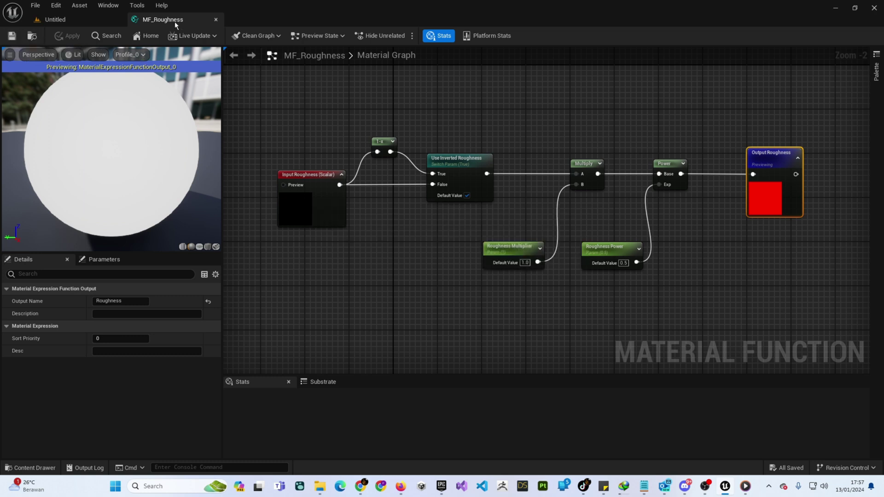
left_click(215, 20)
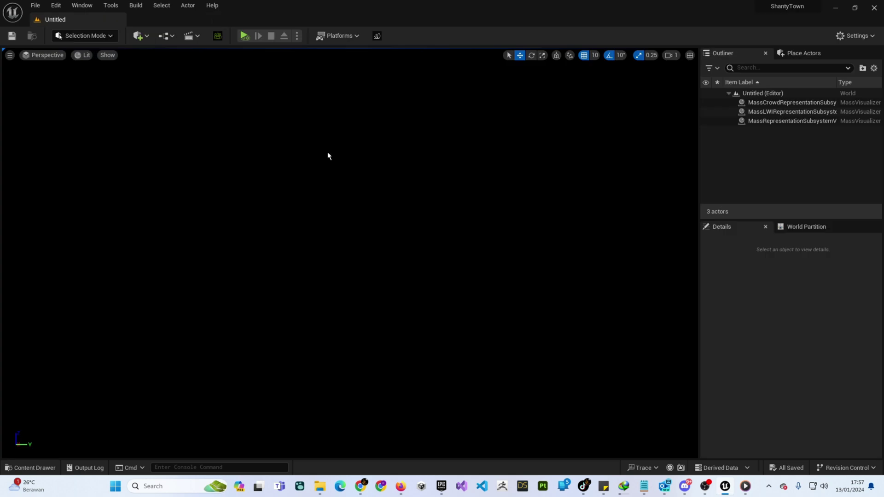
key("ctrl+space")
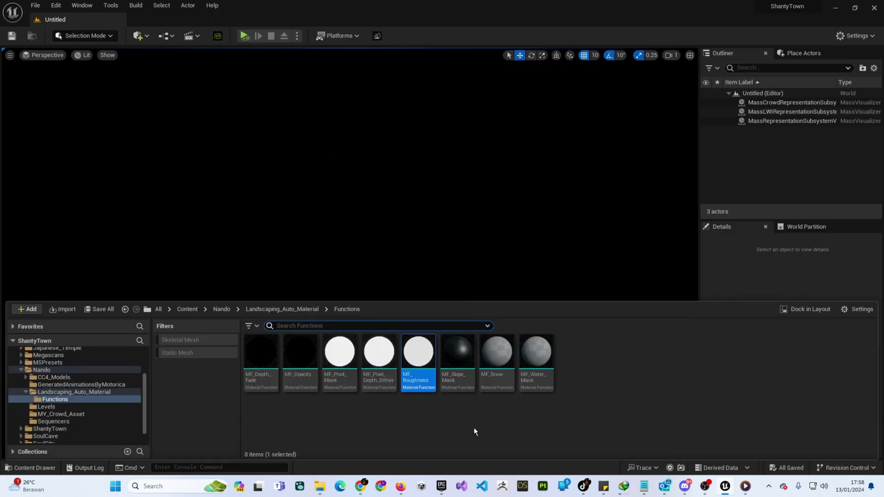
Open the MF_Slope_Mask material function and survey its graph from the inputs to both outputs.
double_click(457, 354)
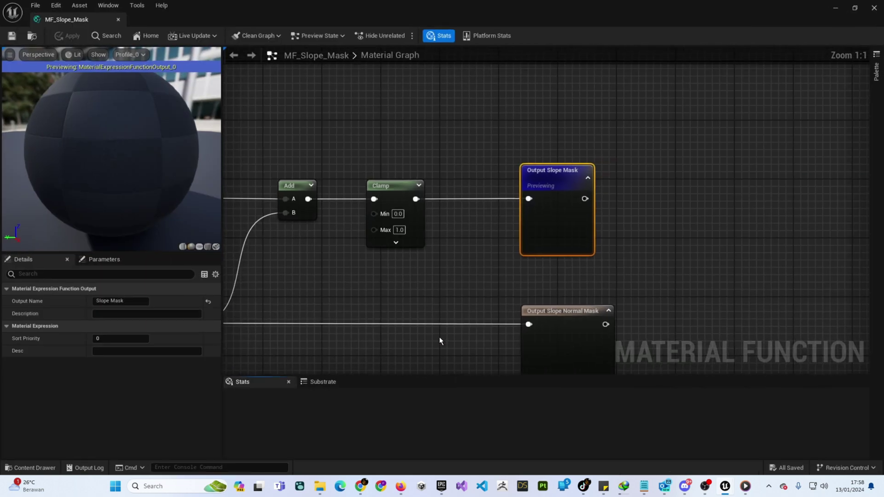
scroll(683, 109, "down", 3)
right_click_drag(371, 124, 619, 121)
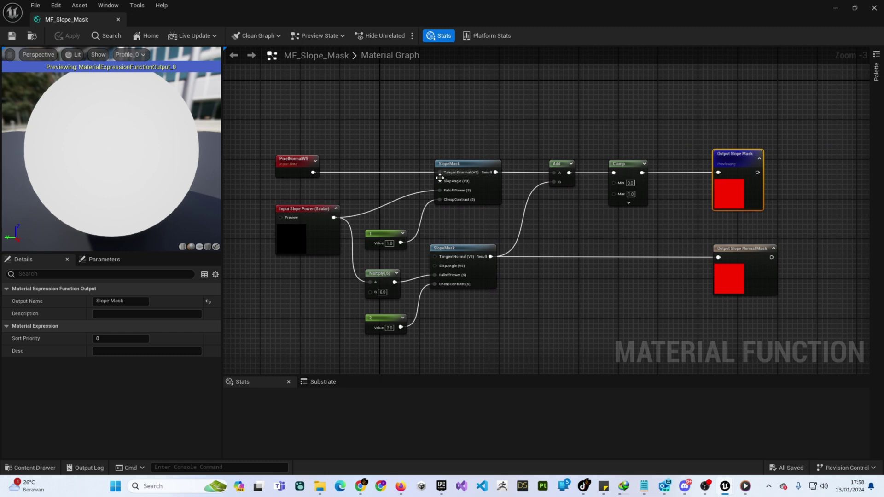
Inspect the PixelNormalWS node with its extended description and the Input Slope Power scalar node.
left_click(295, 163)
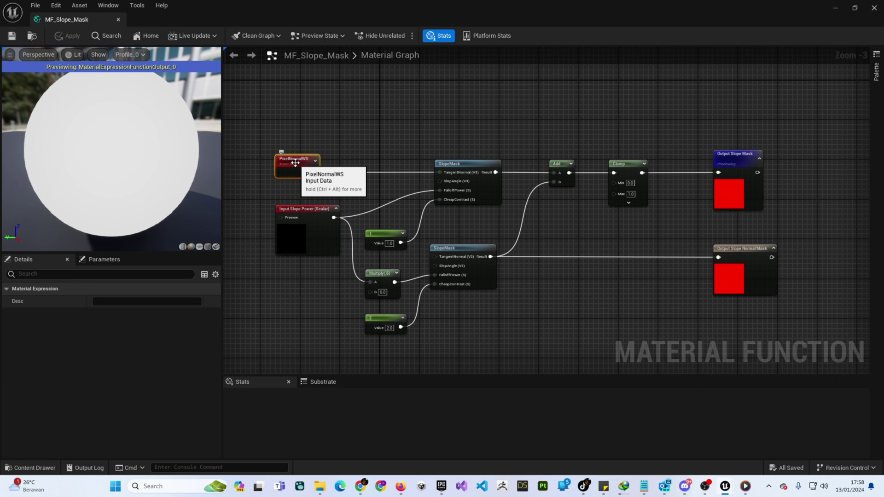
key("ctrl+alt")
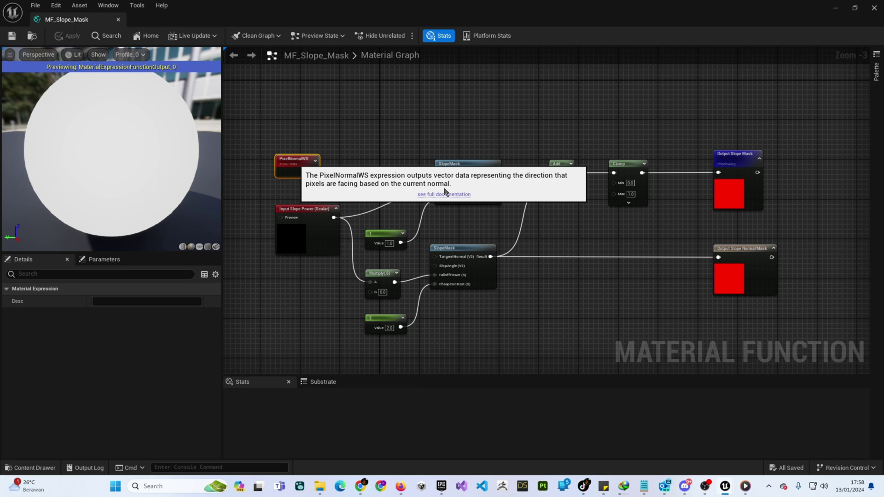
left_click(307, 212)
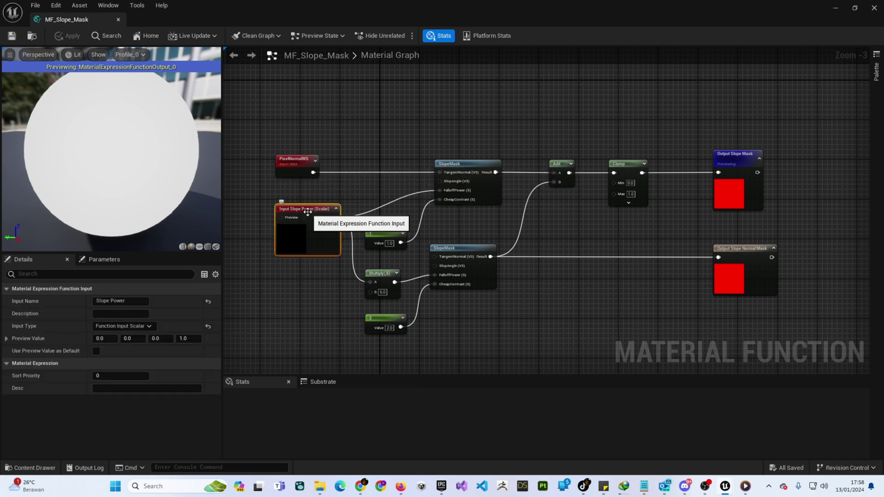
left_click(319, 316)
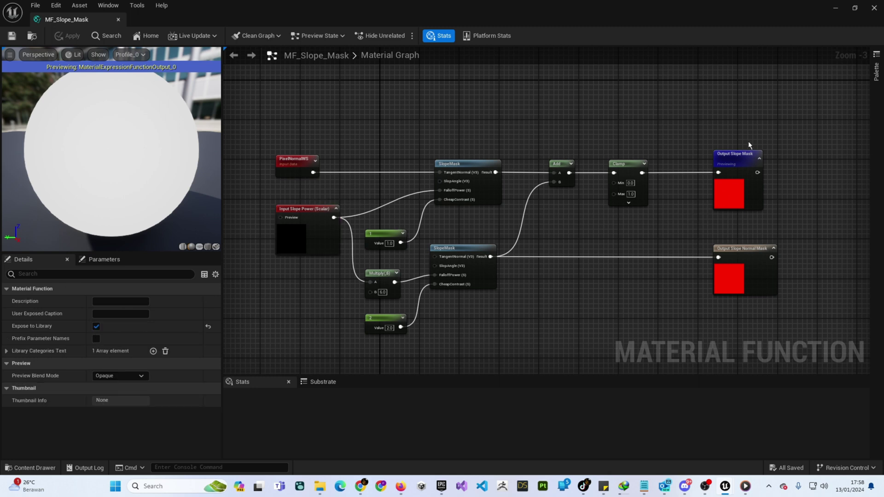
Inspect the Output Slope Mask and Output Slope Normal Mask nodes and the two SlopeMask function nodes.
left_click_drag(711, 133, 823, 320)
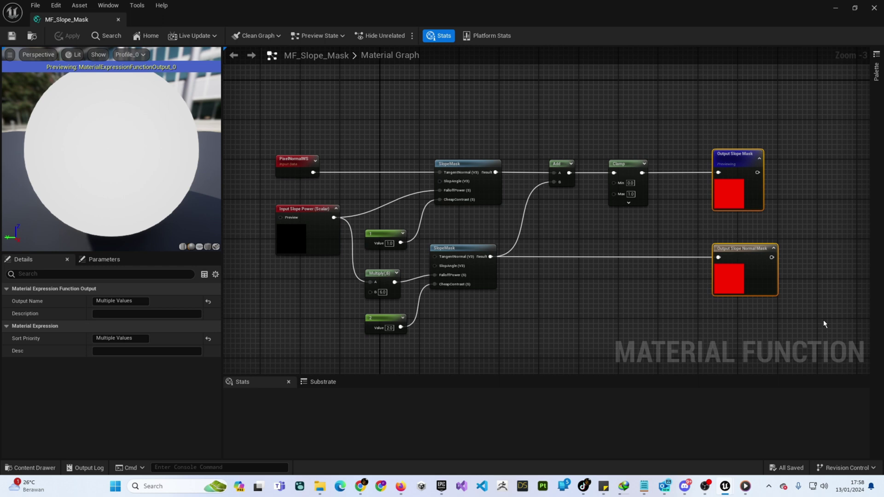
left_click(813, 204)
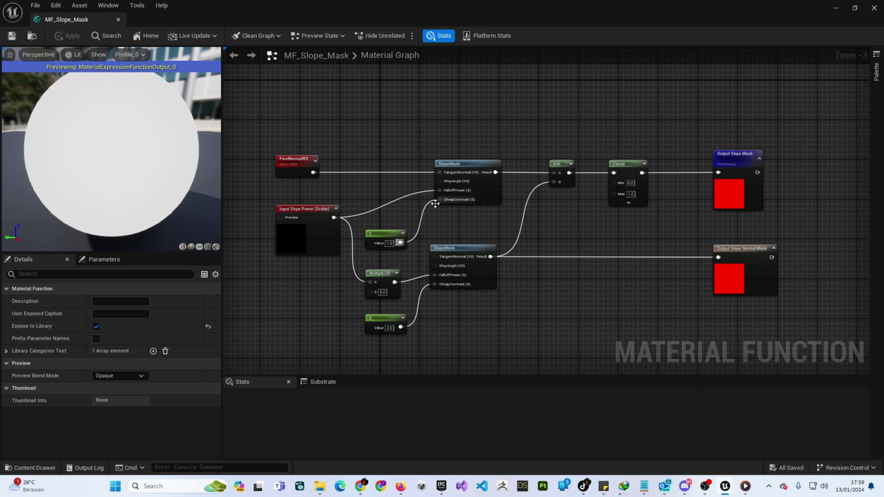
left_click_drag(406, 143, 515, 220)
left_click(355, 134)
left_click_drag(424, 233, 518, 317)
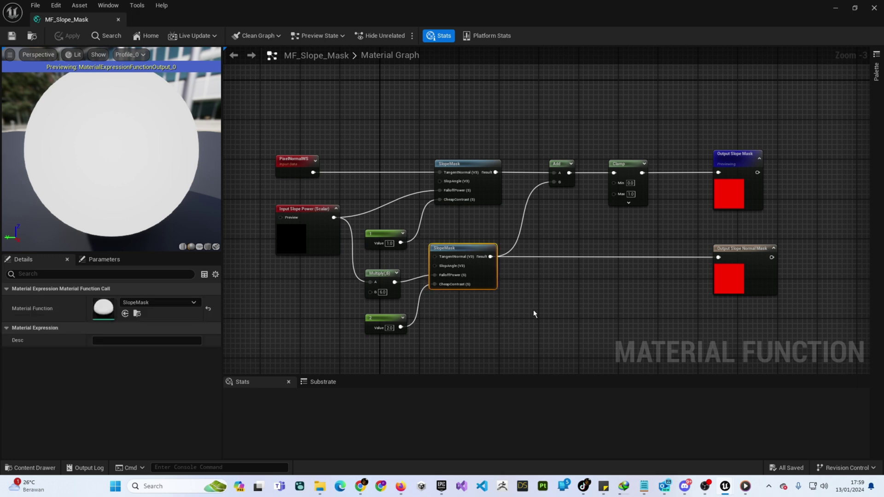
left_click(537, 305)
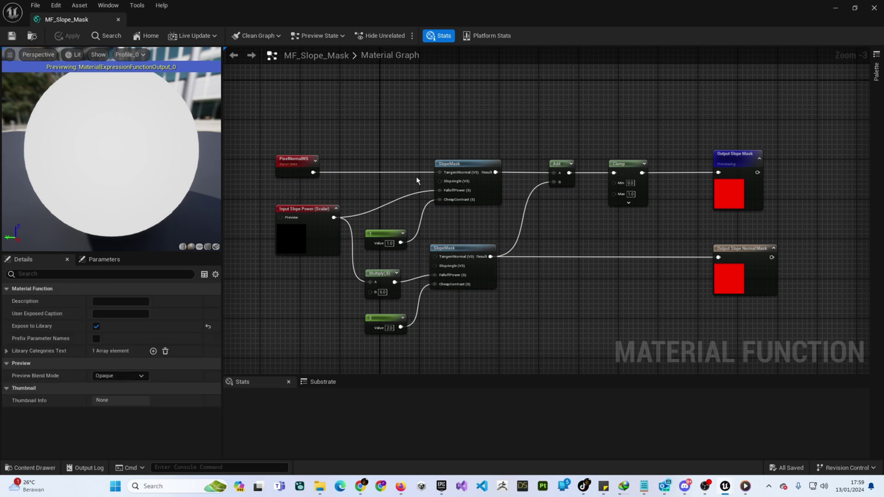
Inspect the constant node feeding the lower SlopeMask's CheapContrast, including its description, and the Output Slope Mask node.
mouse_move(447, 177)
left_click(376, 320)
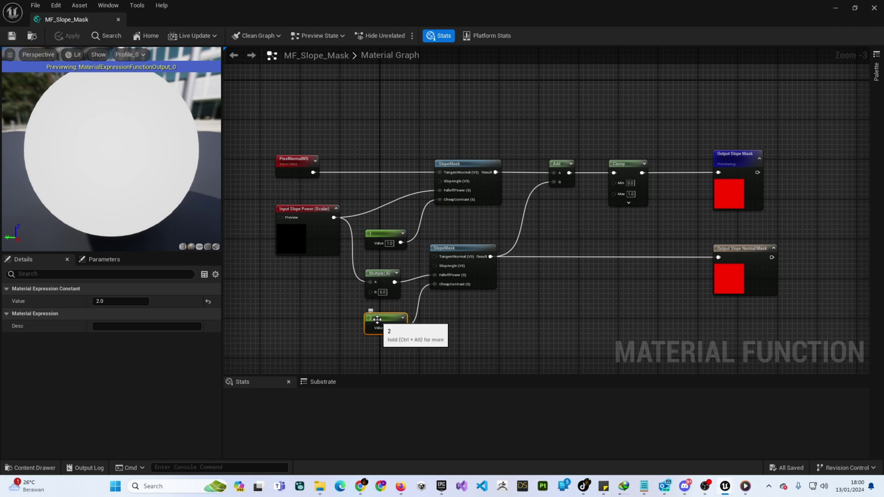
key("ctrl+alt")
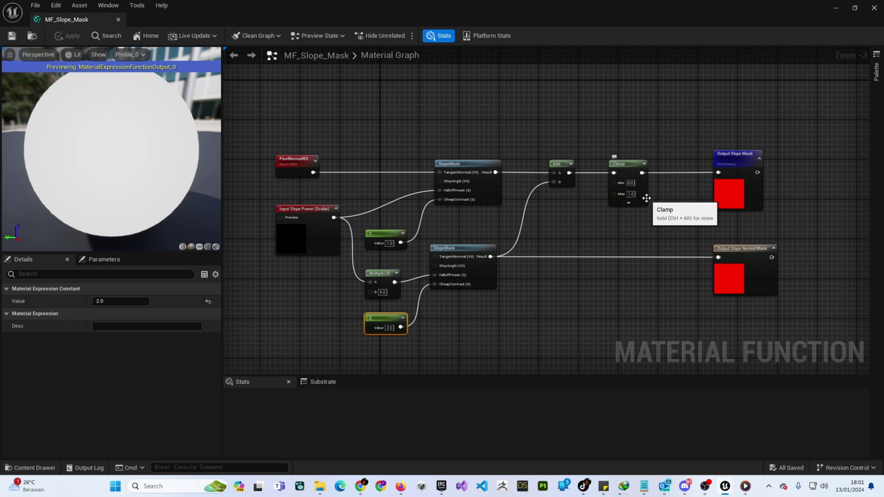
left_click_drag(697, 129, 807, 223)
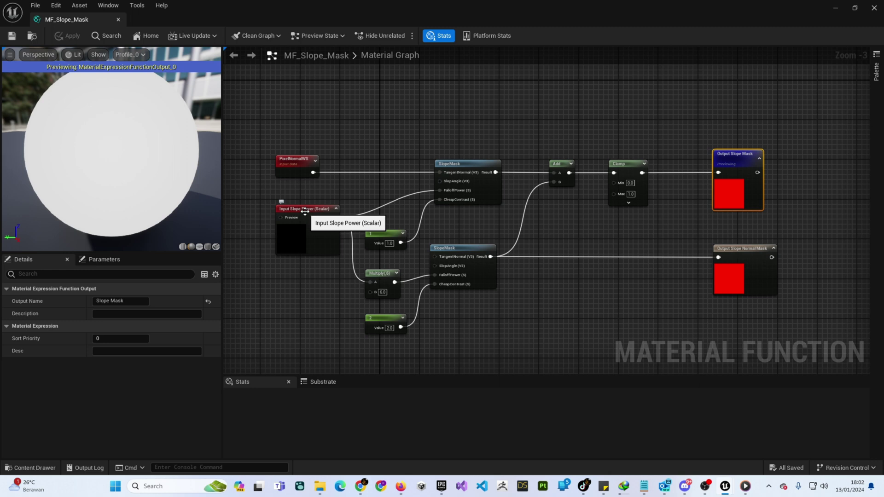
left_click(524, 326)
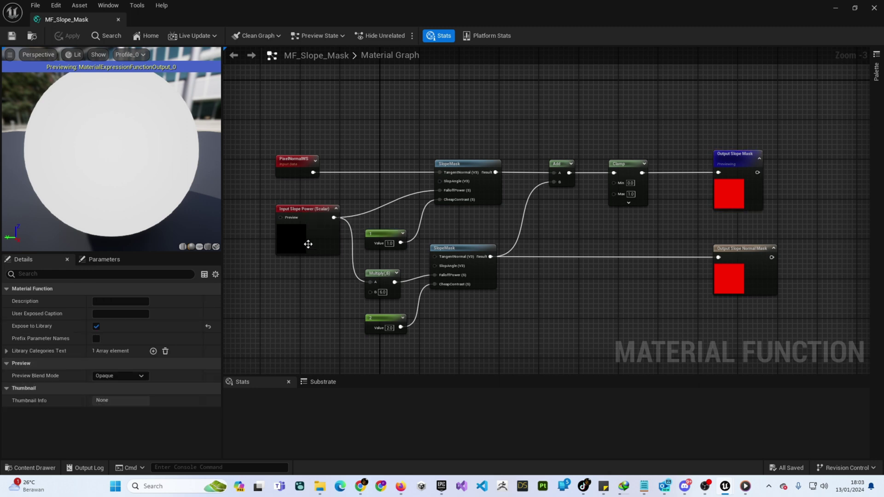
Review the complete MF_Slope_Mask node network, close the function and return to the Functions folder.
left_click_drag(255, 266, 717, 238)
scroll(619, 206, "down", 5)
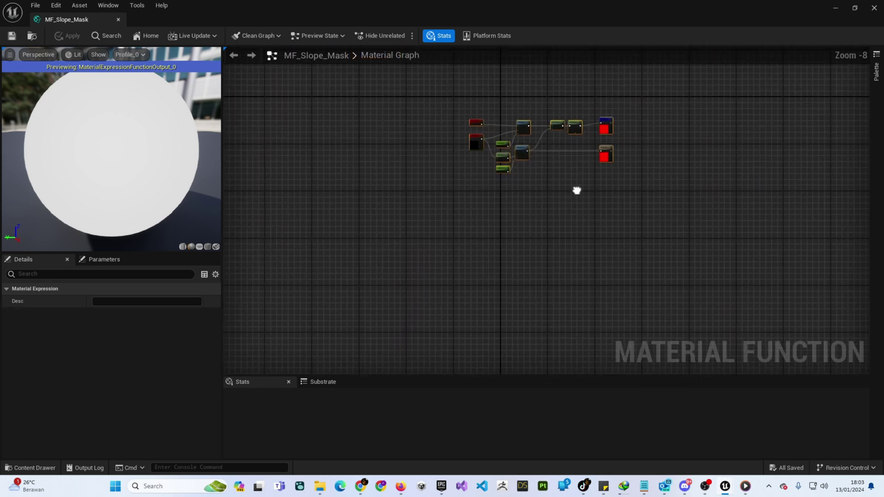
right_click_drag(584, 210, 540, 273)
left_click(540, 273)
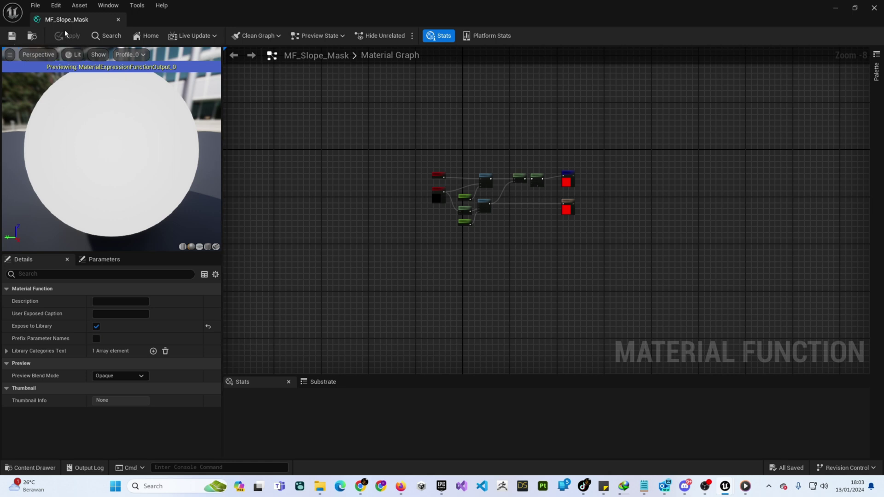
left_click(118, 20)
key("ctrl+space")
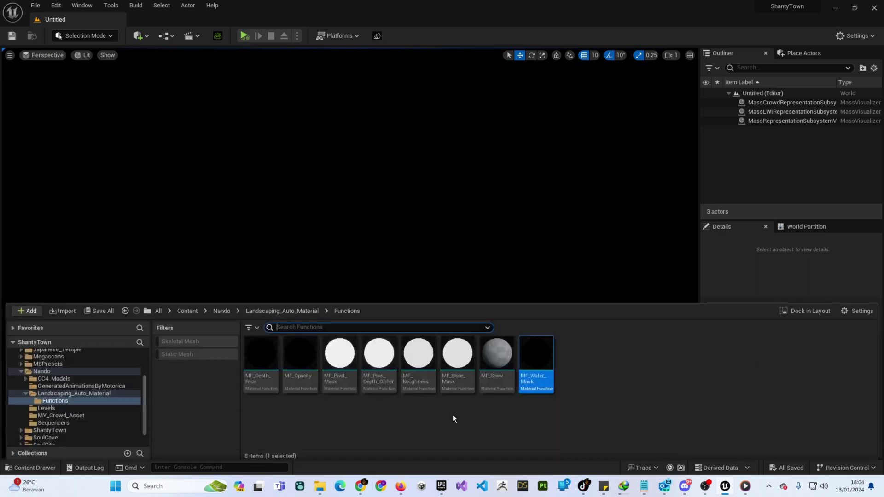
Open the MF_Water_Mask material function from the Functions folder and survey its graph.
left_click(511, 435)
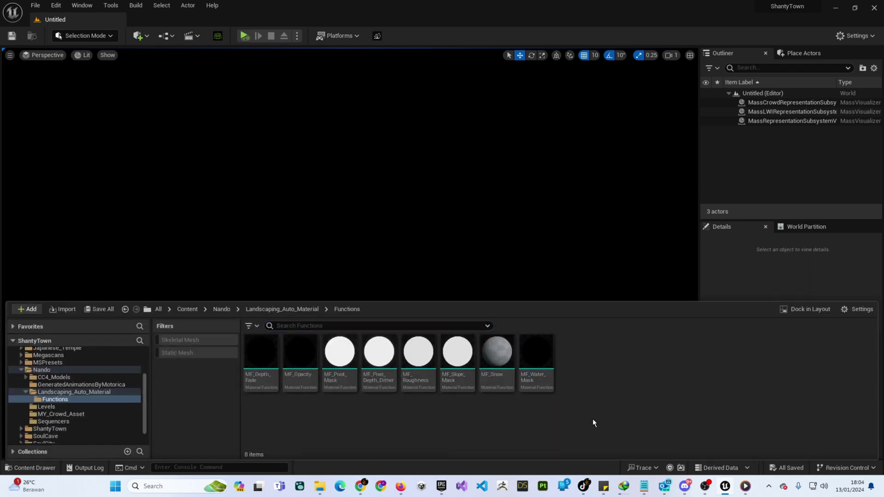
double_click(536, 359)
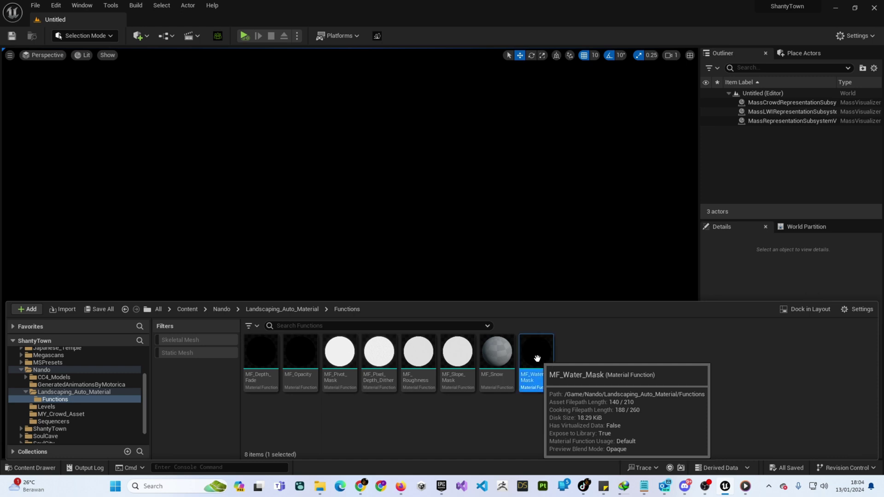
right_click_drag(323, 147, 544, 134)
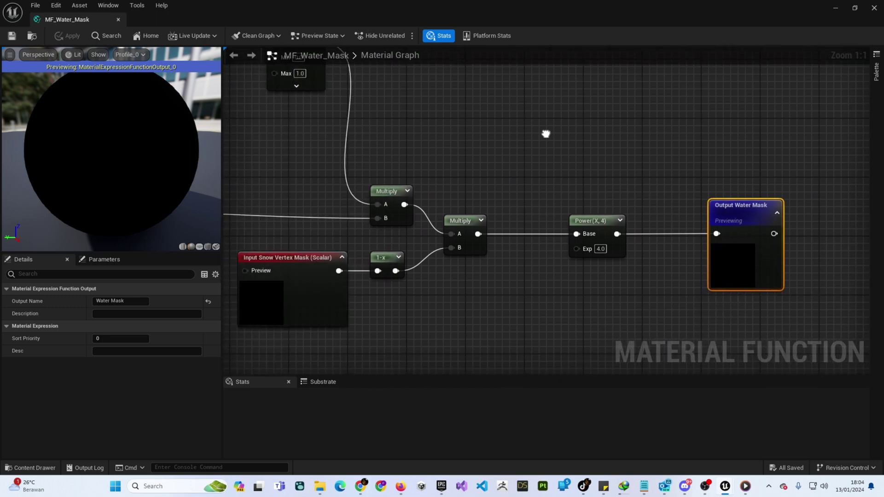
scroll(546, 133, "down", 7)
right_click_drag(407, 230, 434, 326)
scroll(437, 322, "up", 2)
scroll(448, 314, "up", 1)
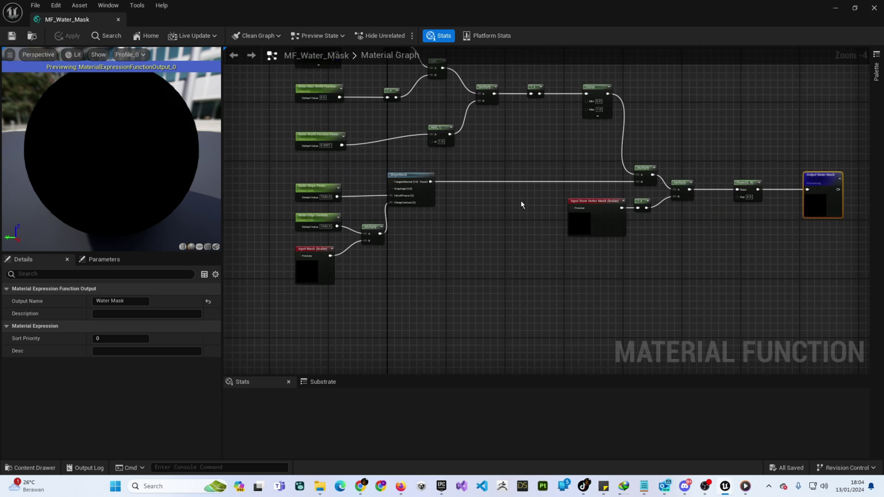
Examine the MF_Water_Mask node chain from the position, slope and snow inputs through the Clamp, Multiply and Power nodes.
left_click_drag(730, 92, 740, 129)
right_click_drag(702, 104, 754, 214)
scroll(410, 150, "up", 1)
scroll(452, 154, "up", 1)
scroll(630, 171, "down", 1)
right_click_drag(702, 285, 511, 146)
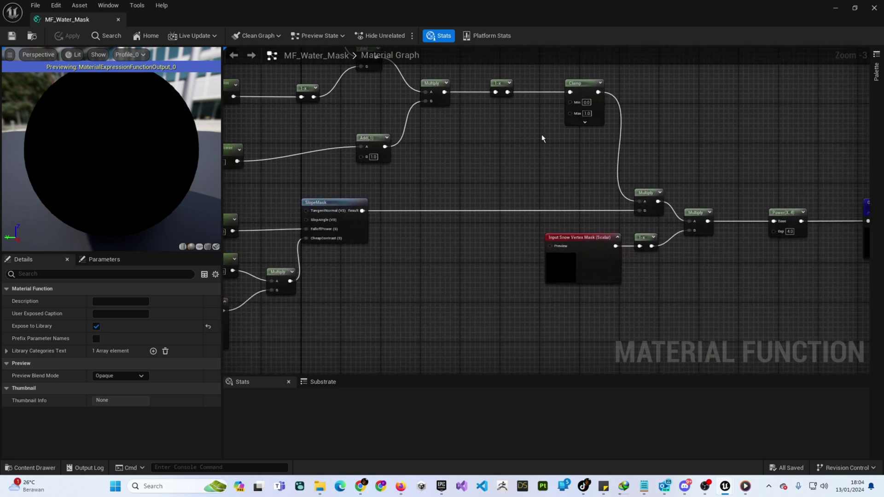
right_click_drag(568, 161, 445, 152)
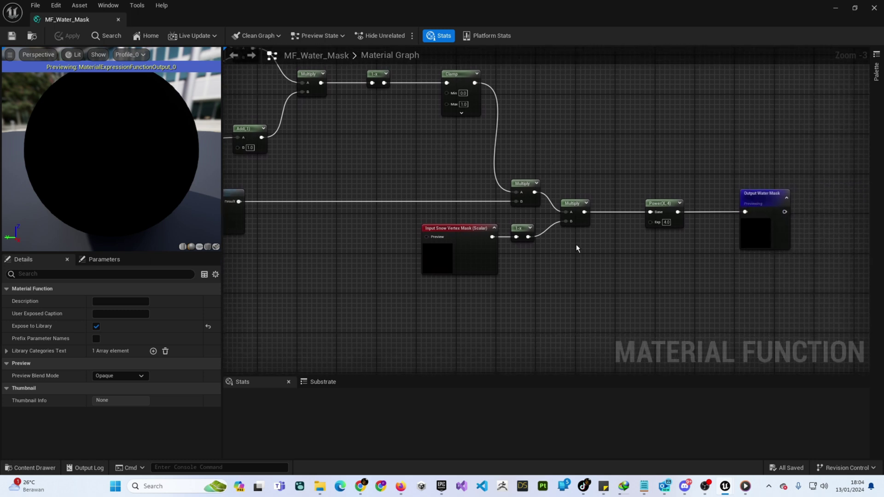
right_click_drag(665, 172, 641, 150)
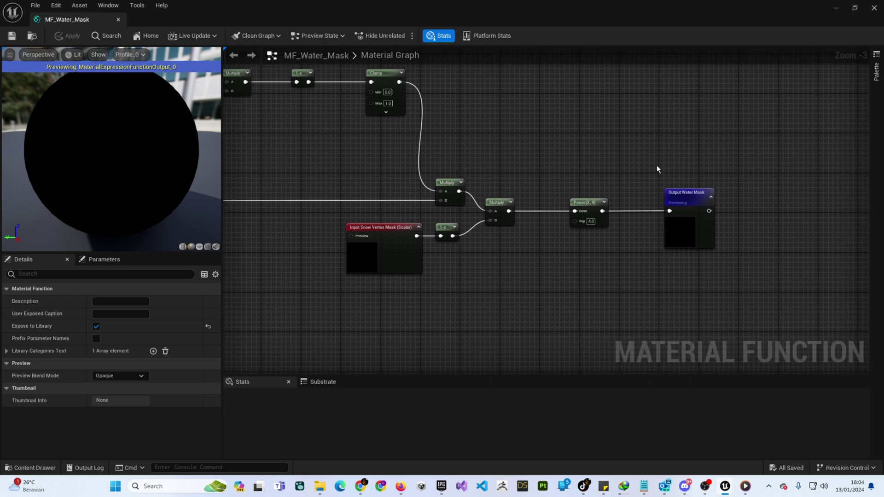
Inspect the Output Water Mask node and the Input Snow Vertex Mask, Multiply and Power nodes leading into it.
left_click_drag(656, 154, 755, 279)
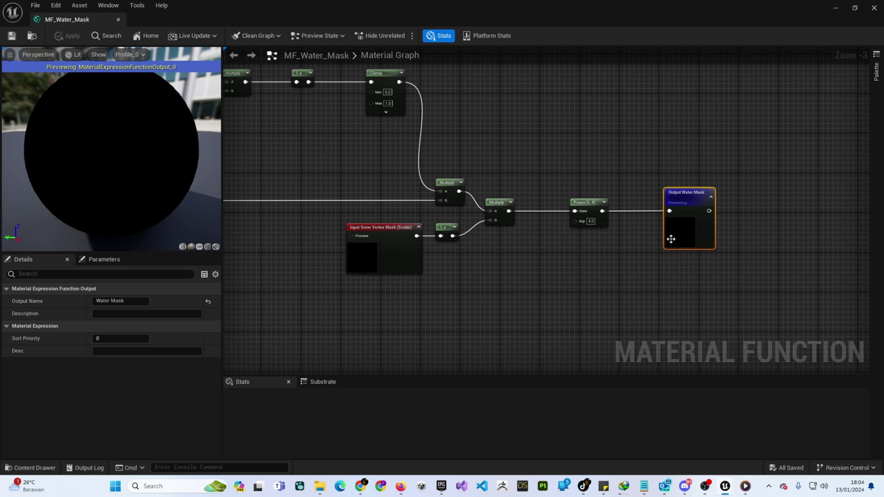
right_click_drag(538, 291, 719, 290)
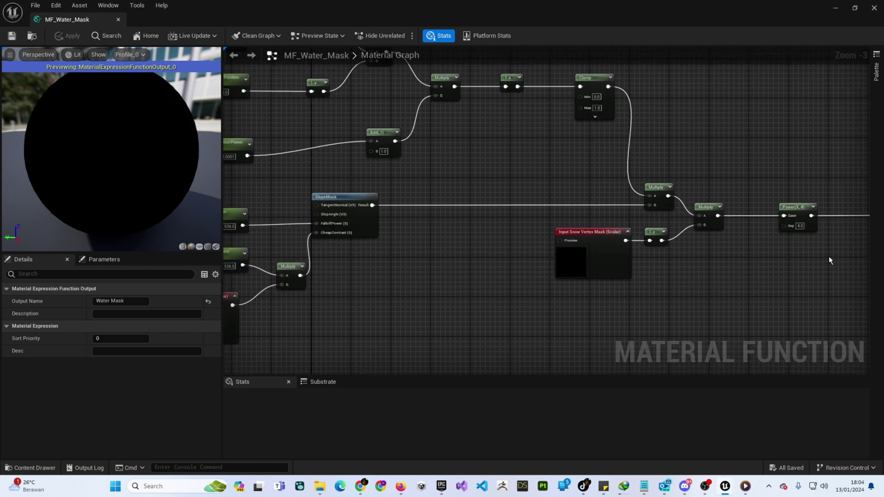
right_click_drag(828, 261, 620, 266)
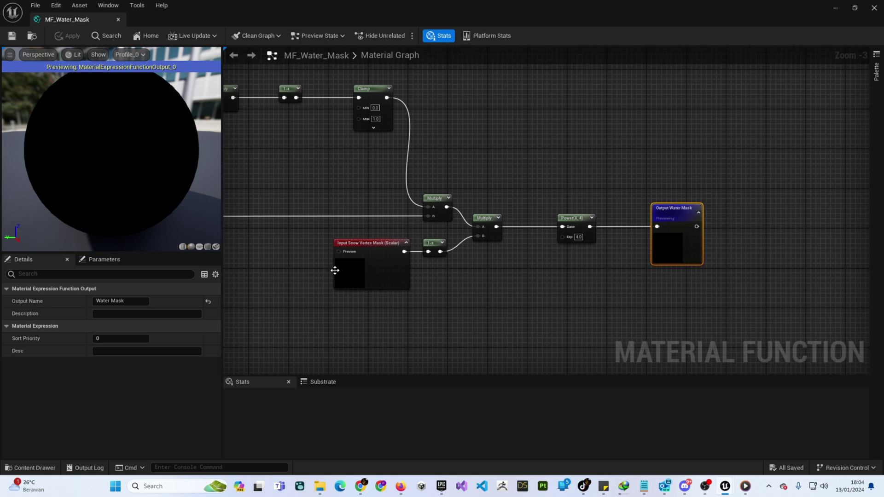
Trace the water mask network back from the Output Water Mask node through Power, Multiply and SlopeMask to the world position inputs.
right_click_drag(519, 282, 530, 305)
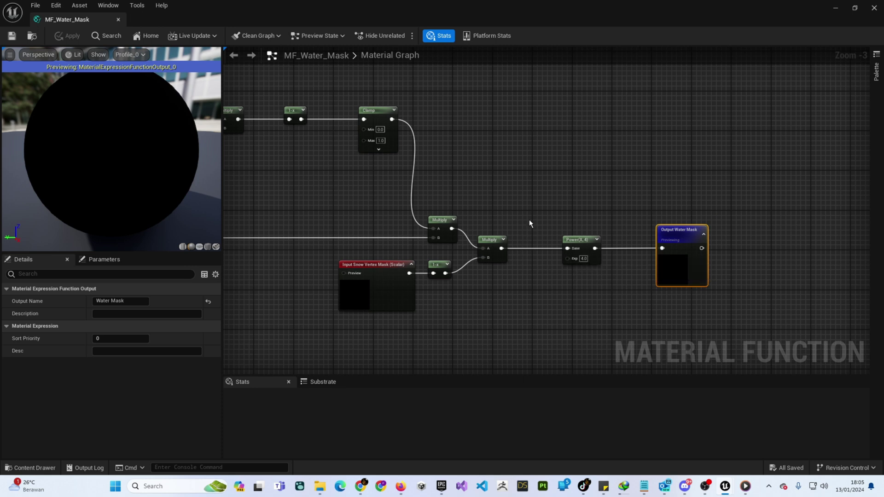
right_click_drag(504, 297, 569, 306)
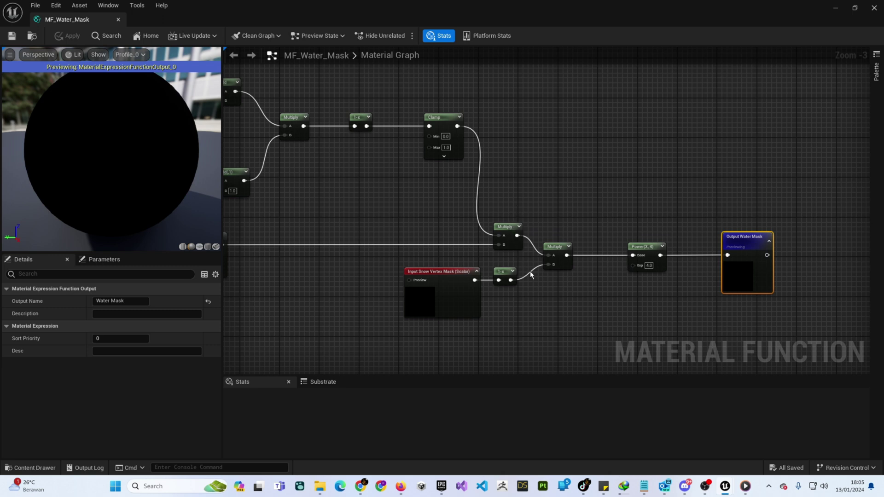
right_click_drag(397, 218, 540, 236)
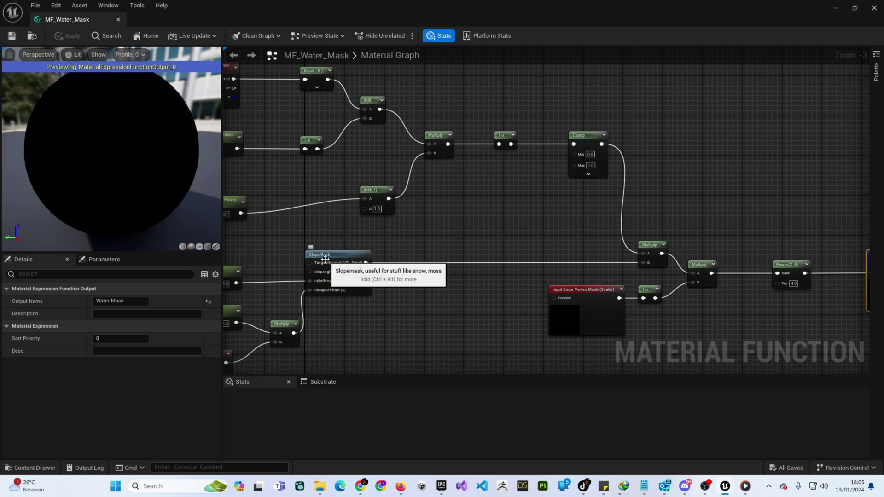
right_click_drag(535, 227, 519, 237)
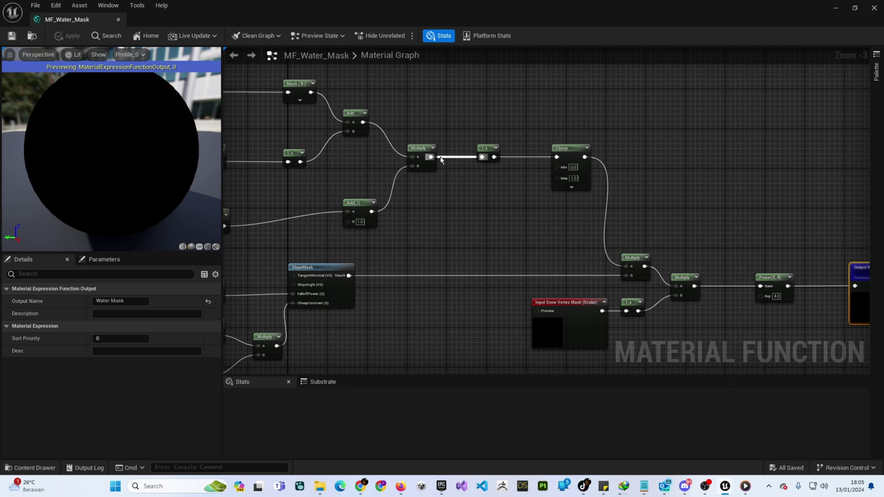
mouse_move(377, 181)
right_mouse_down()
mouse_move(519, 182)
mouse_move(371, 172)
right_mouse_up()
right_click_drag(476, 210, 438, 187)
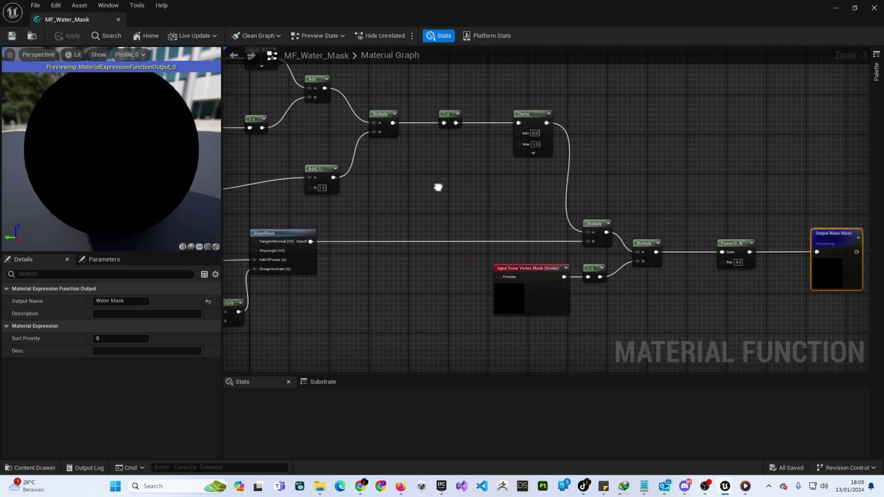
right_click_drag(496, 189, 675, 230)
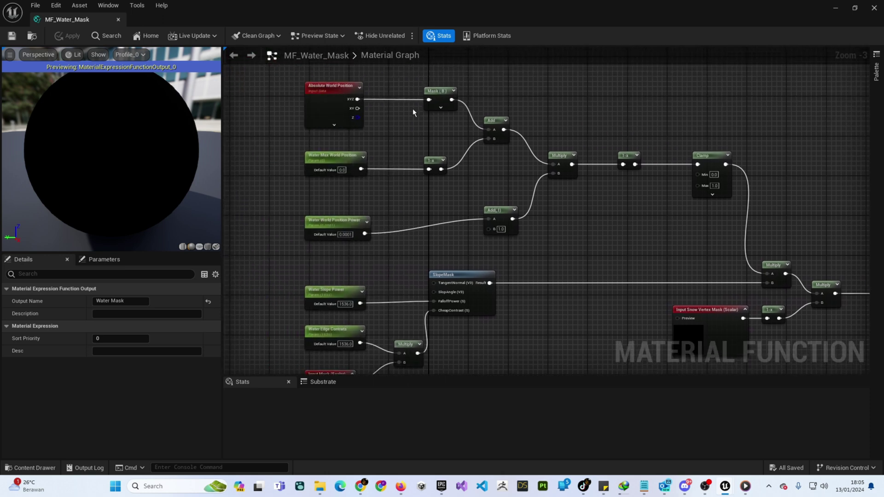
Highlight the height-mask chain from Mask (B) through the Add, Multiply, 1-x and Clamp nodes and follow it to the final Multiply nodes.
left_click_drag(415, 68, 743, 260)
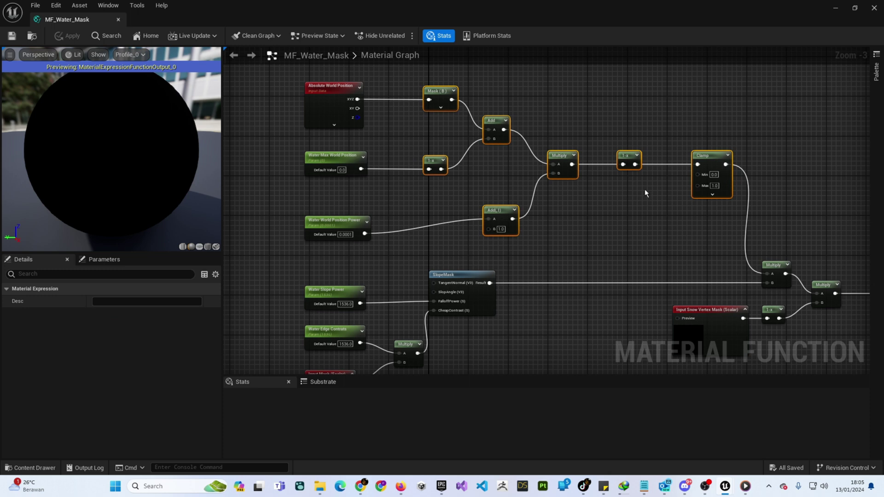
right_click(648, 220)
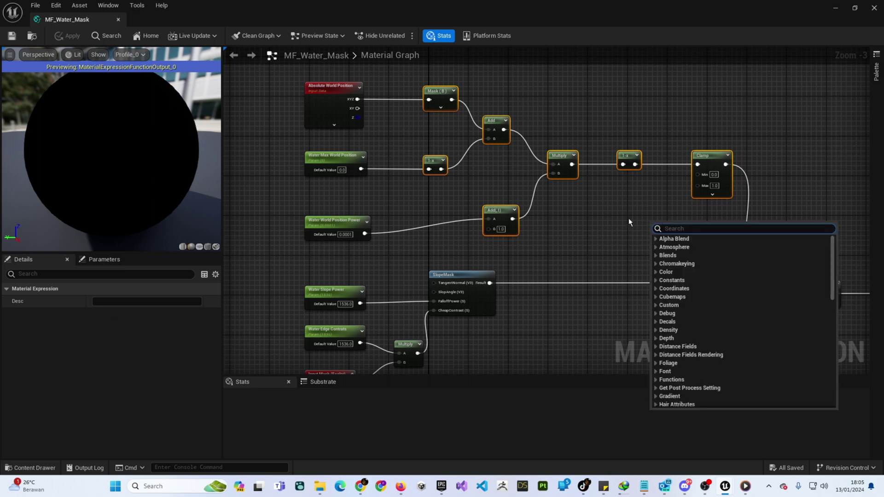
left_click(633, 219)
right_click_drag(653, 239, 543, 121)
left_click_drag(617, 112, 798, 232)
right_click(653, 240)
left_click(487, 121)
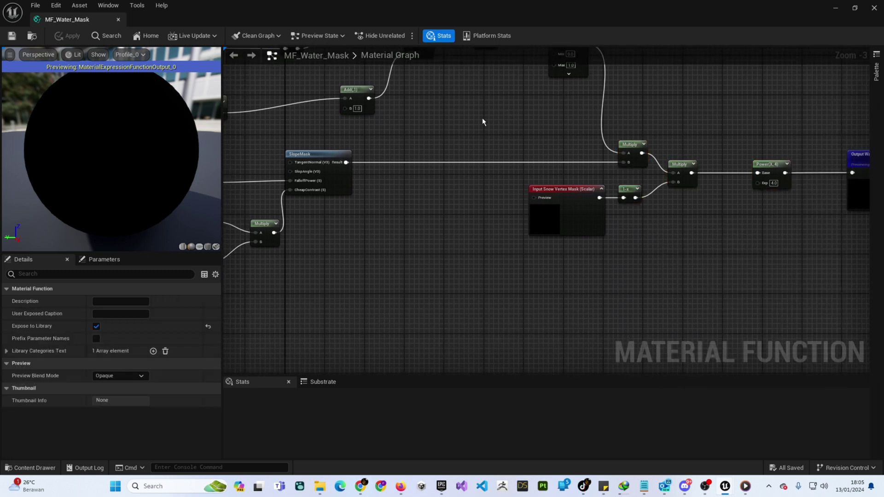
Highlight the Absolute World Position, Water Max World Position and Water World Position Power inputs, and inspect the SlopeMask function call.
right_click_drag(473, 114, 710, 220)
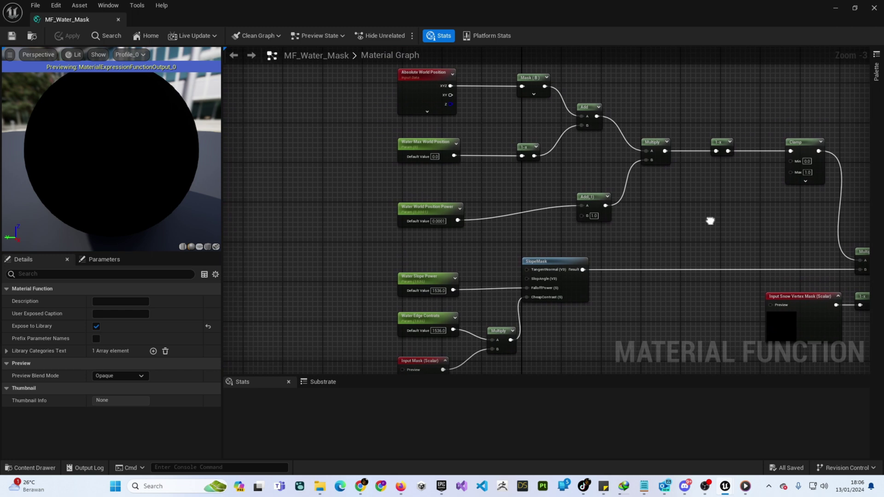
right_click_drag(328, 141, 322, 172)
left_click_drag(362, 84, 499, 271)
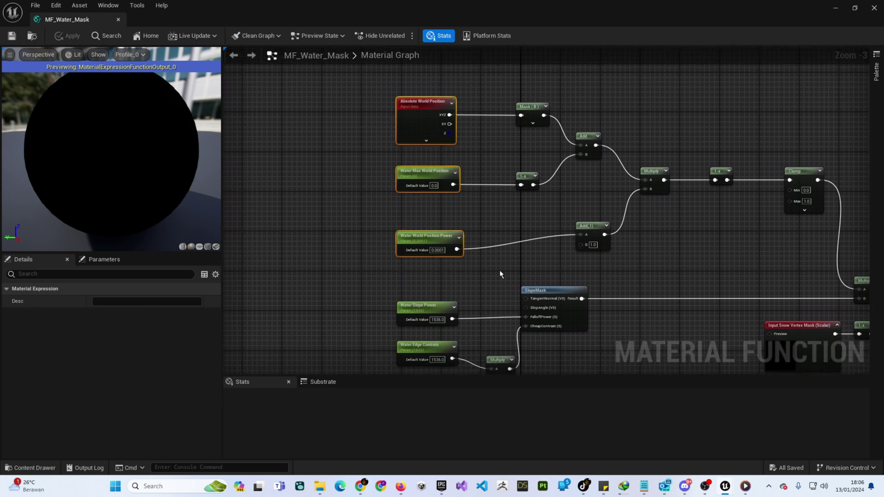
left_click_drag(510, 261, 633, 333)
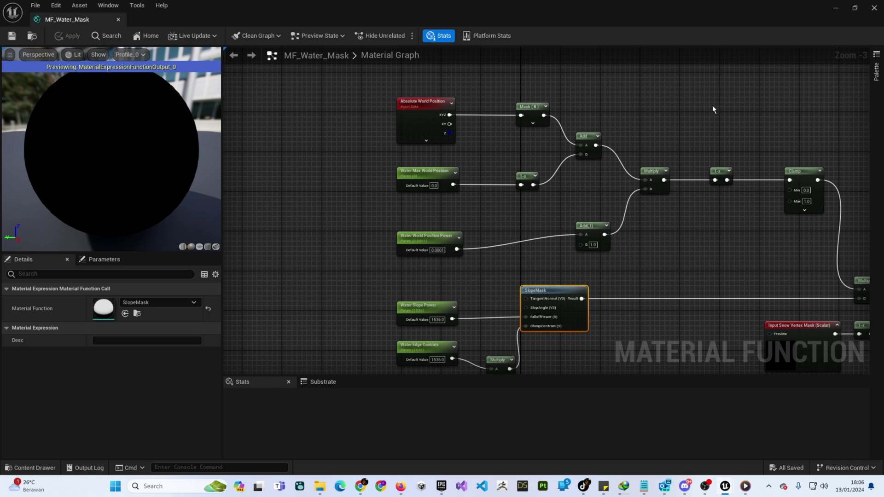
Inspect the Input Snow Vertex Mask node's settings and highlight the SlopeMask node it is combined with.
right_click_drag(760, 119, 613, 82)
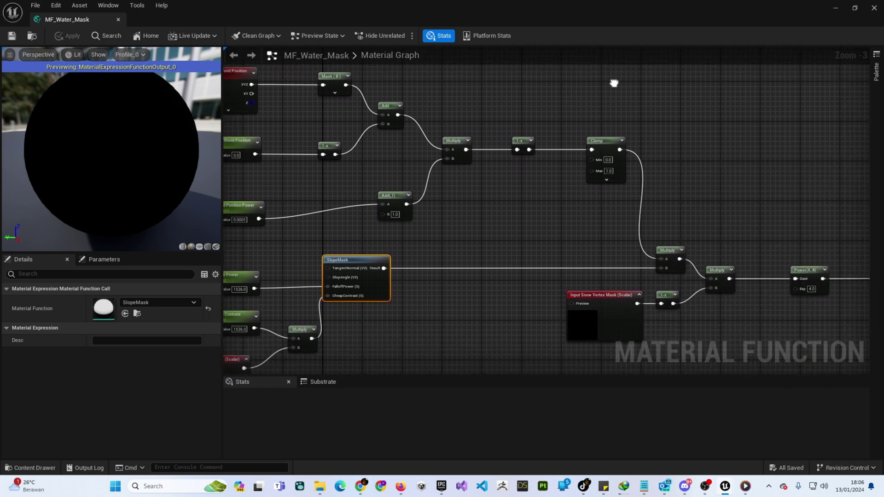
right_click_drag(586, 236, 537, 175)
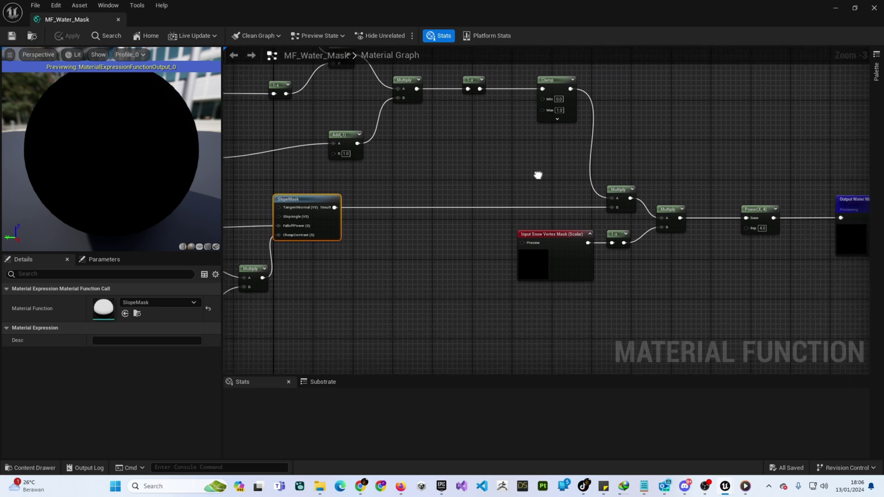
mouse_move(701, 282)
right_mouse_down()
mouse_move(635, 274)
mouse_move(674, 306)
mouse_move(688, 289)
mouse_move(714, 289)
right_mouse_up()
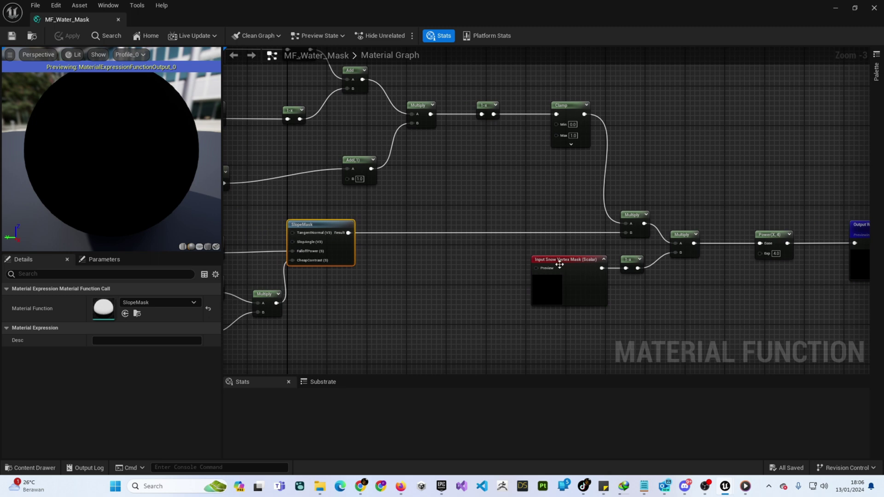
left_click_drag(515, 245, 617, 330)
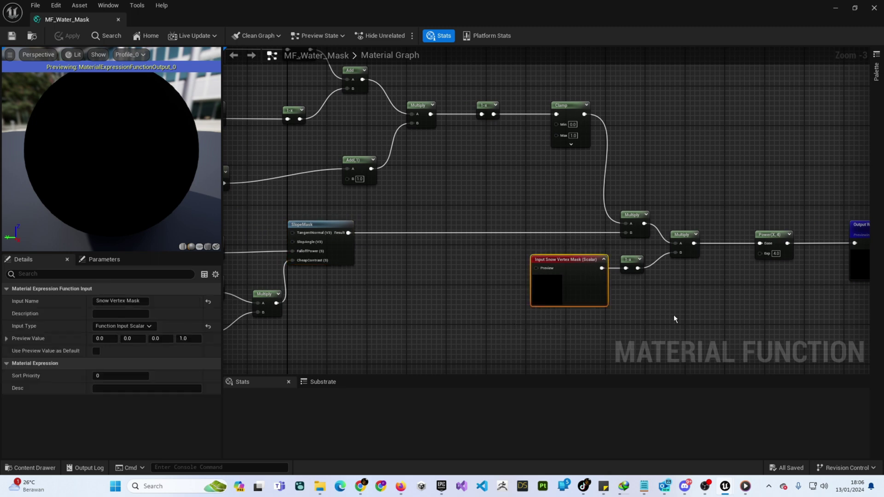
right_click_drag(660, 306, 815, 265)
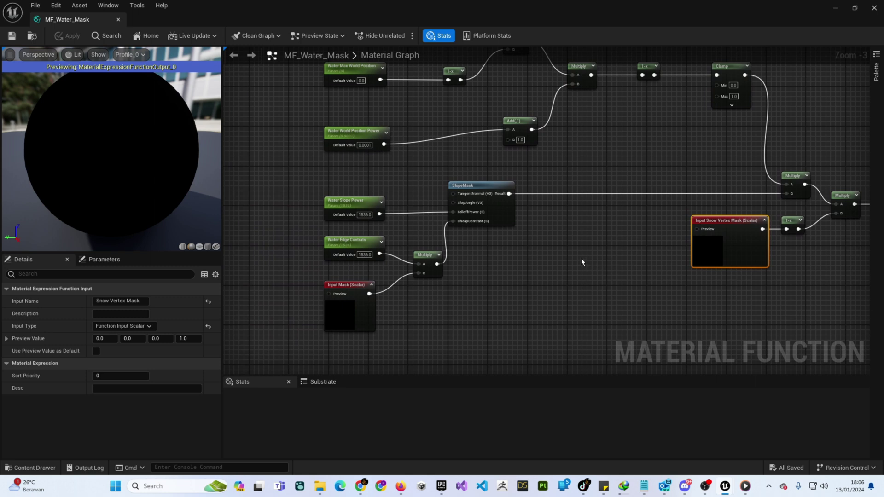
left_click_drag(433, 159, 534, 249)
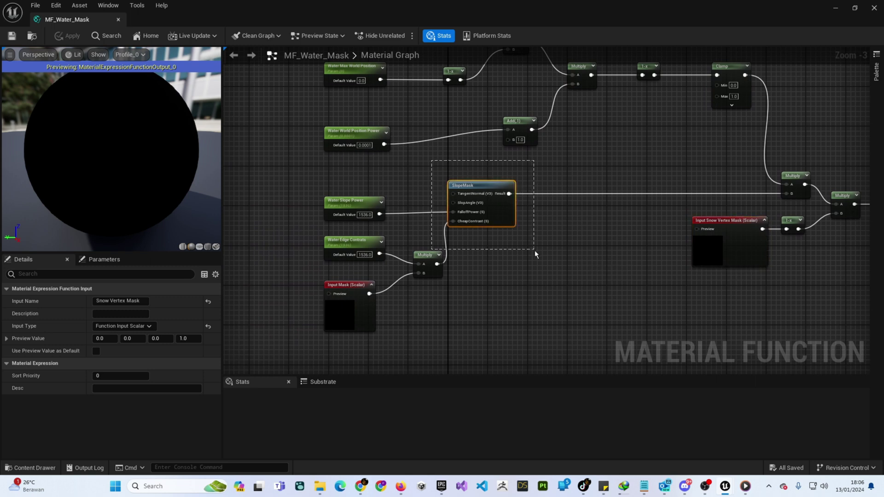
left_click(583, 242)
Examine the Power and Output Water Mask nodes at the end of the graph, and select the Input Snow Vertex Mask node.
right_click_drag(660, 148, 421, 203)
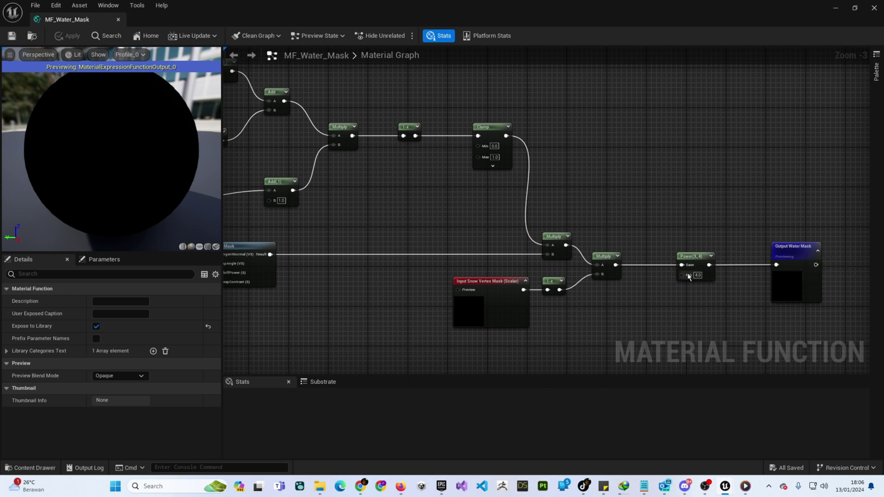
right_click_drag(631, 299, 680, 272)
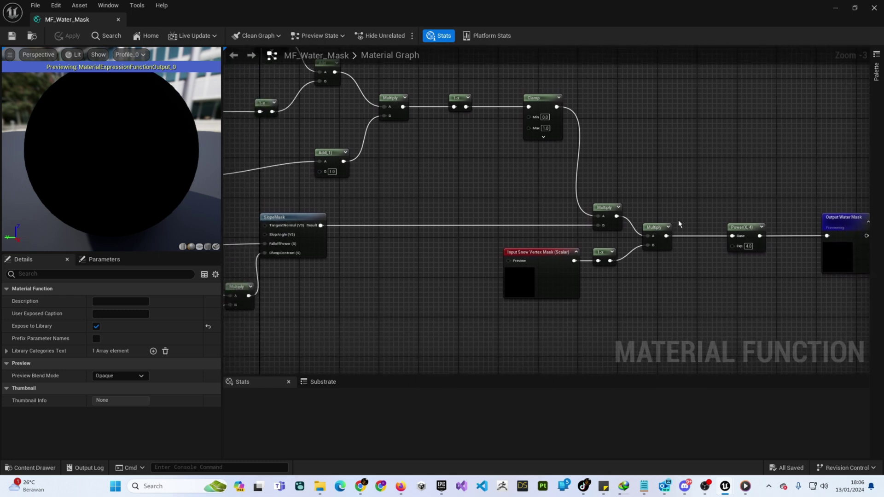
left_click(534, 252)
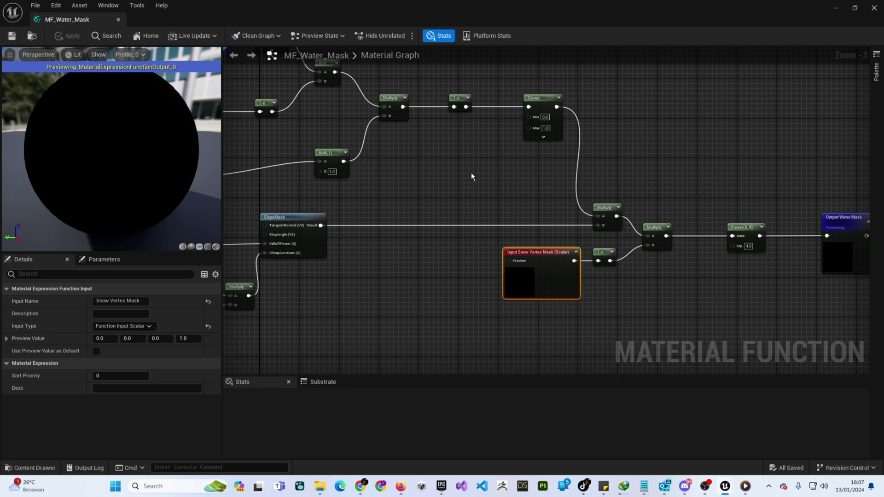
Review the world position branch up to the Clamp node and inspect the Absolute World Position node's shader offset setting.
right_click_drag(456, 158, 505, 233)
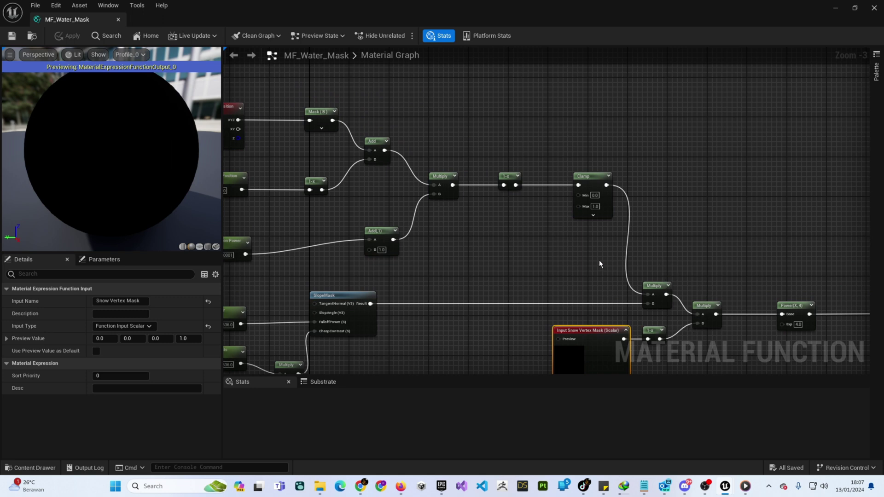
right_click_drag(543, 238, 615, 262)
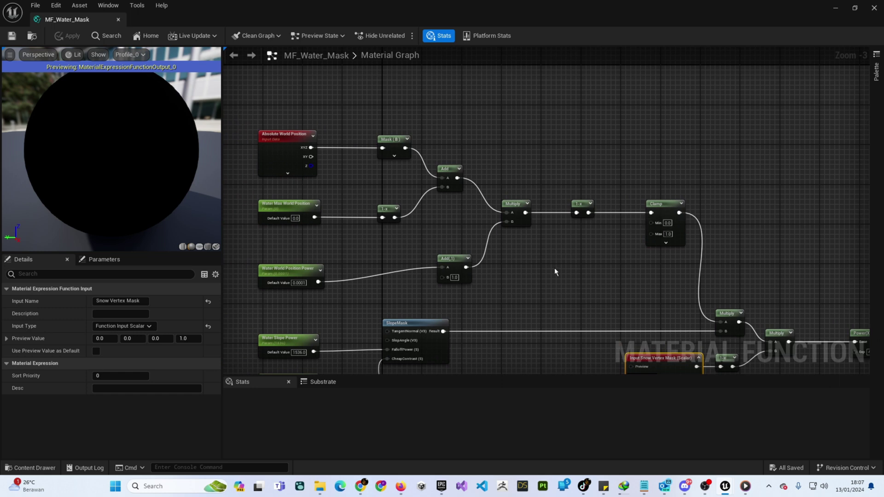
right_click_drag(554, 270, 618, 272)
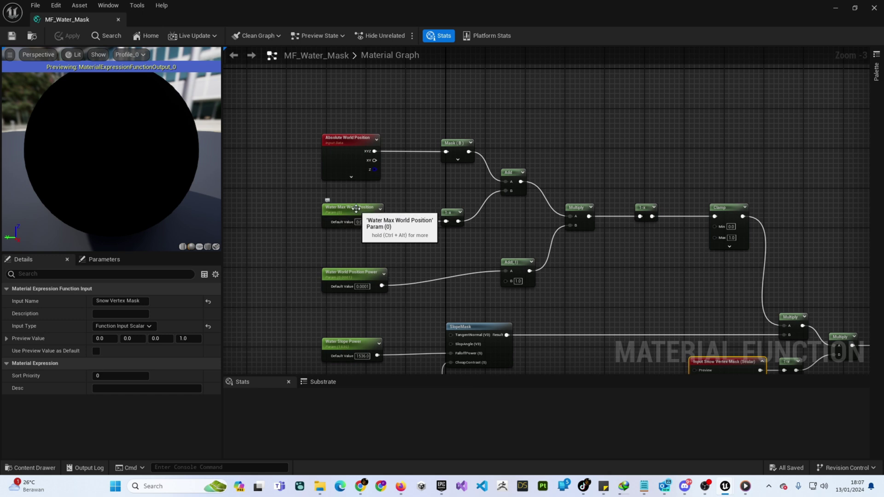
left_click(517, 98)
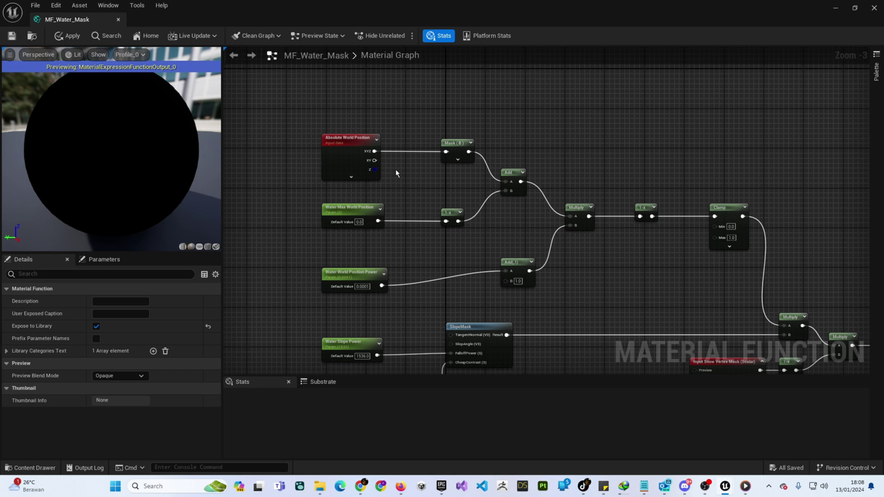
left_click(332, 138)
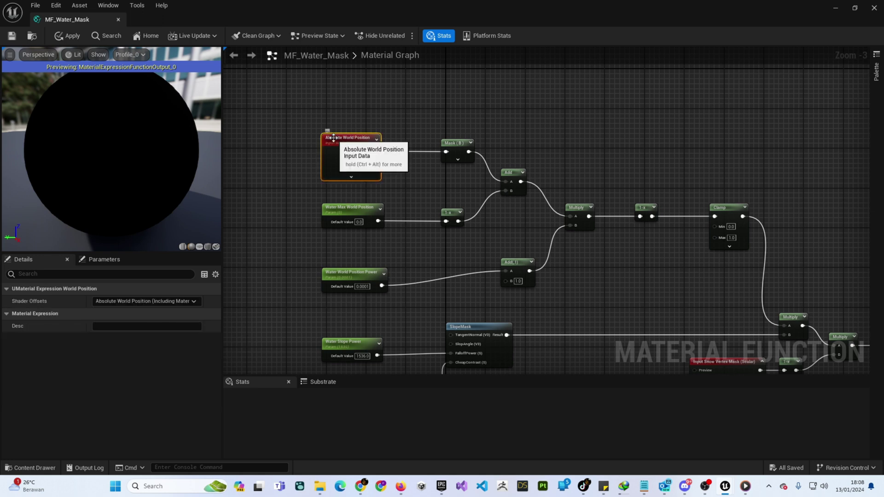
Add a WorldPosition node above the position branch as a demonstration, and delete it again.
right_click(410, 86)
type("w")
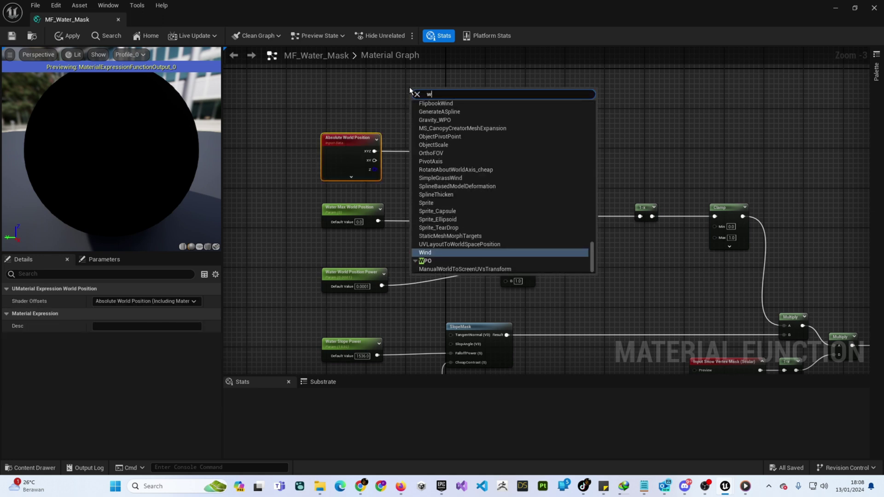
type("orld")
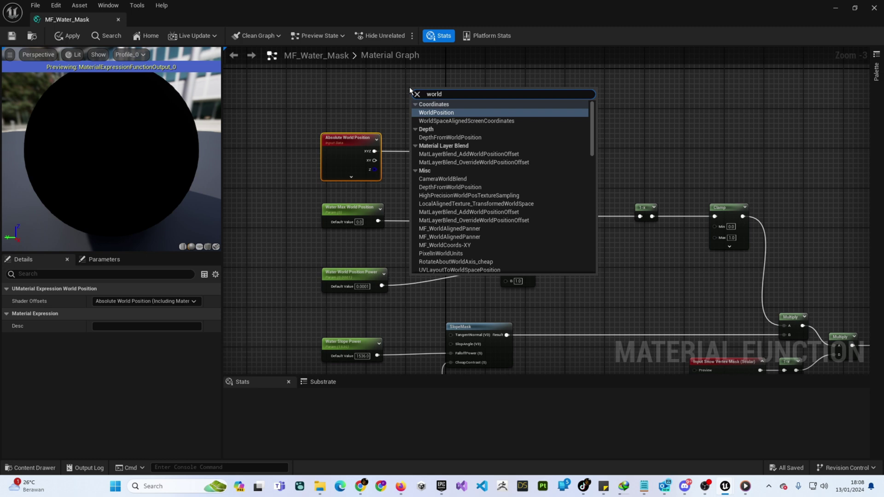
key("Return")
key("Delete")
Inspect the Water World Position Power scalar parameter's settings and its detailed node description.
left_click_drag(294, 249, 408, 308)
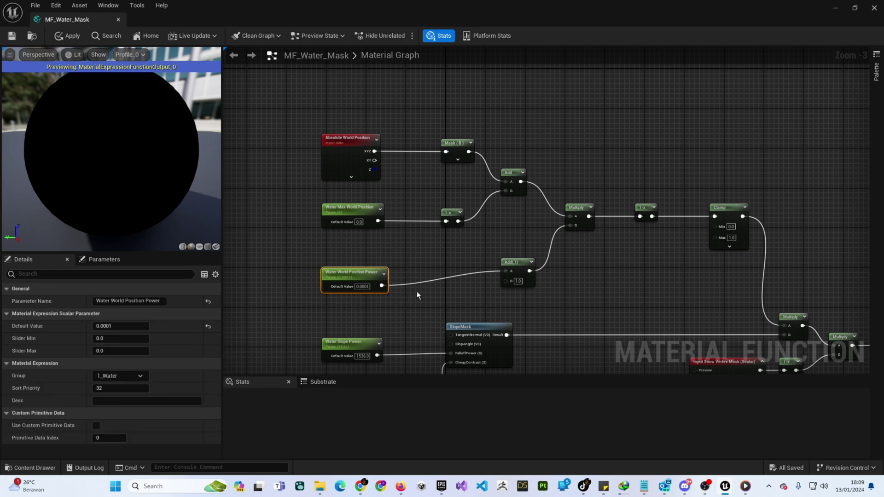
key("ctrl+alt")
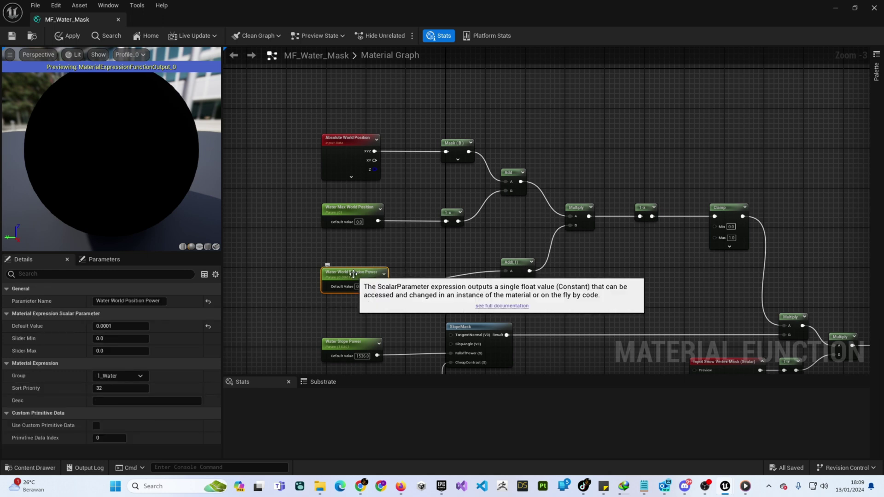
left_click(402, 253)
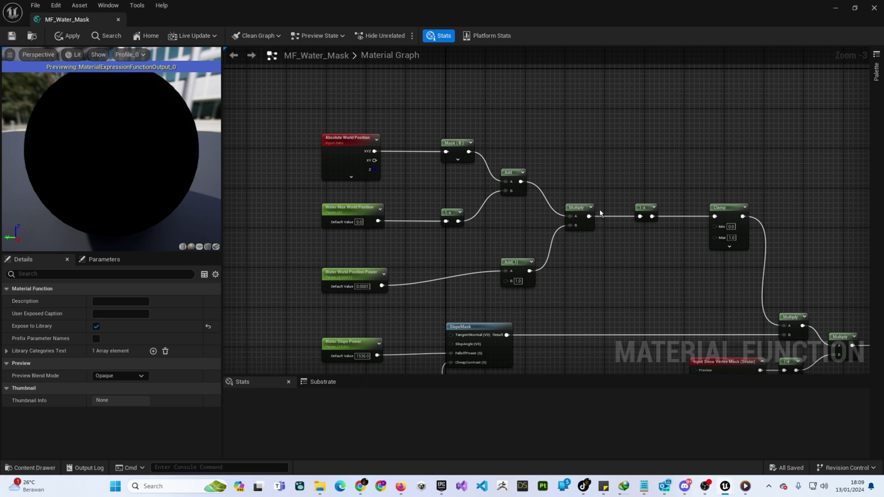
Examine the SlopeMask node and the two water parameters that drive its FalloffPower and CheapContrast inputs.
right_click_drag(659, 295, 583, 163)
left_click_drag(402, 181, 518, 267)
left_click(491, 221)
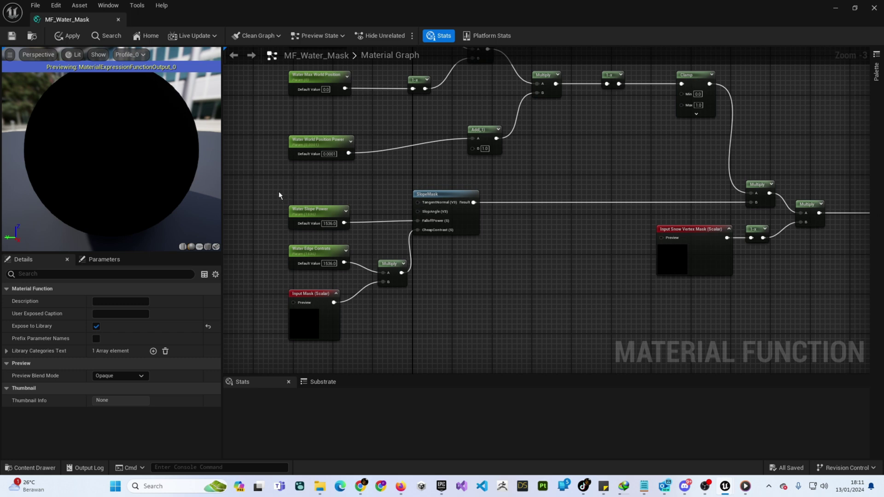
left_click_drag(279, 192, 367, 281)
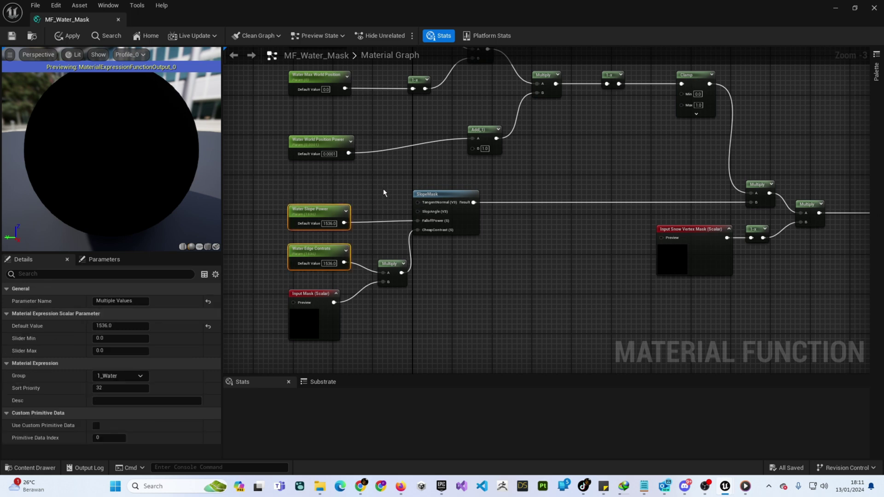
left_click(357, 201)
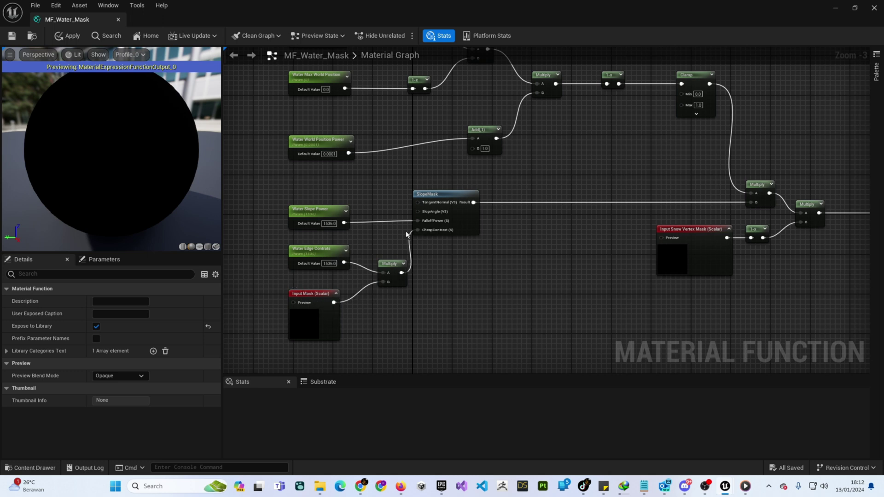
mouse_move(418, 229)
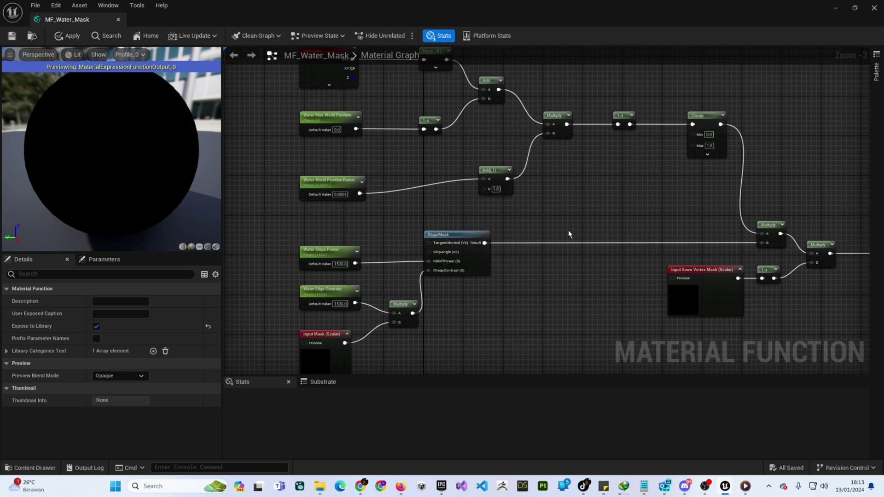
Trace how the world position branch and the SlopeMask branch join in the Multiply node beside the Snow Vertex Mask input.
right_click_drag(696, 217, 607, 214)
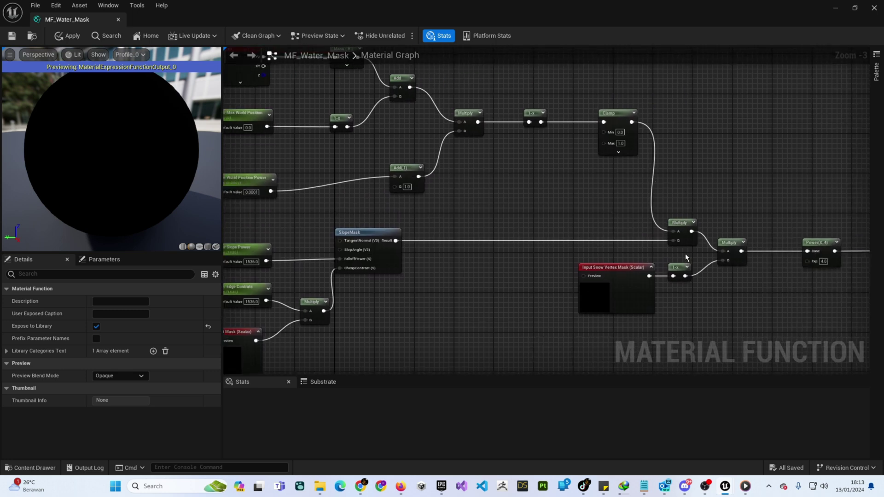
right_click_drag(508, 214, 622, 202)
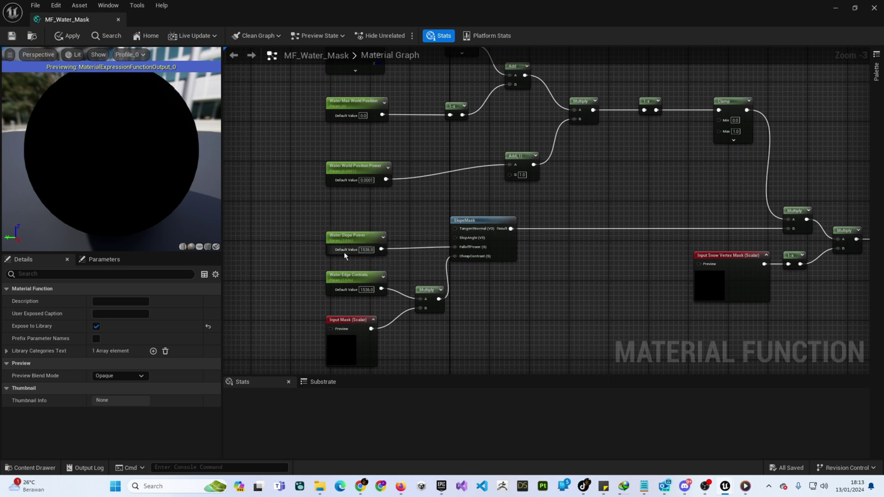
right_click_drag(429, 199, 375, 289)
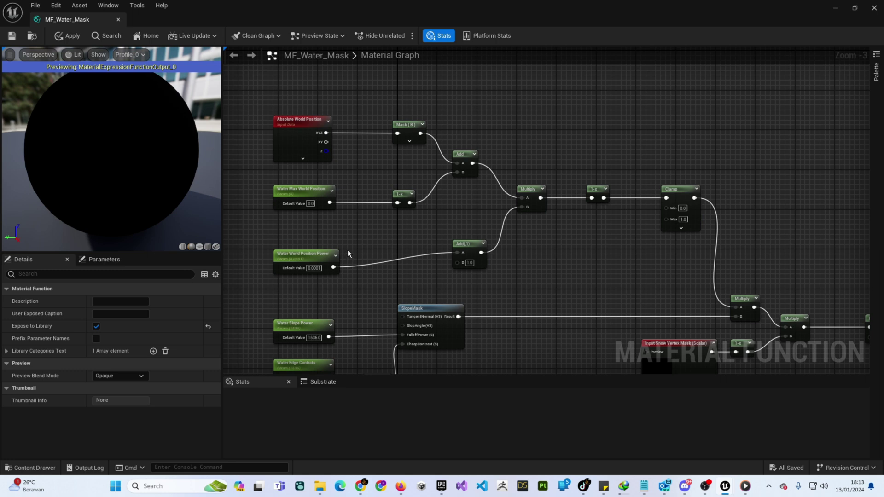
right_click_drag(631, 271, 390, 207)
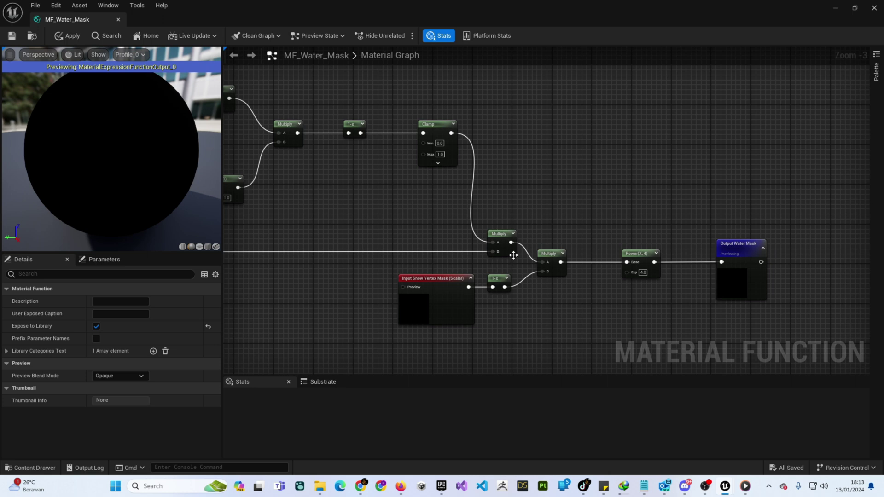
Inspect the settings of the final Multiply, the Power node and the Water Mask output at the end of the graph.
right_click_drag(556, 228, 494, 183)
left_click_drag(482, 176, 527, 255)
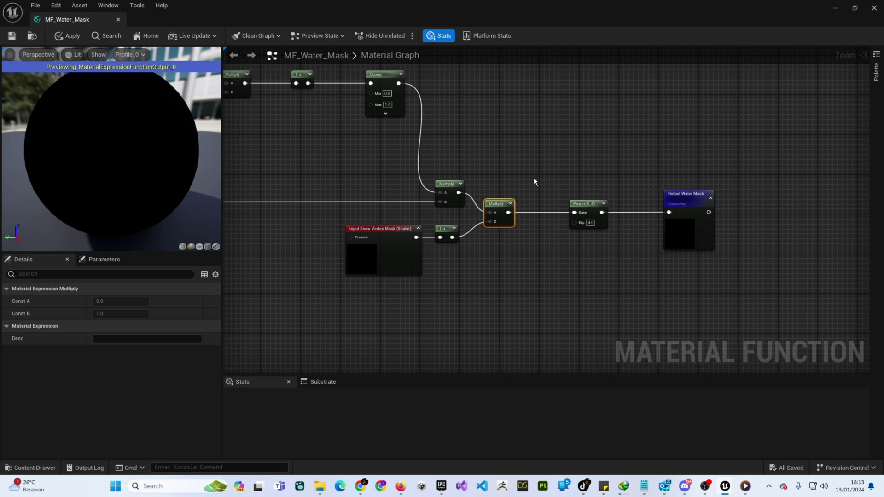
left_click_drag(552, 182, 625, 241)
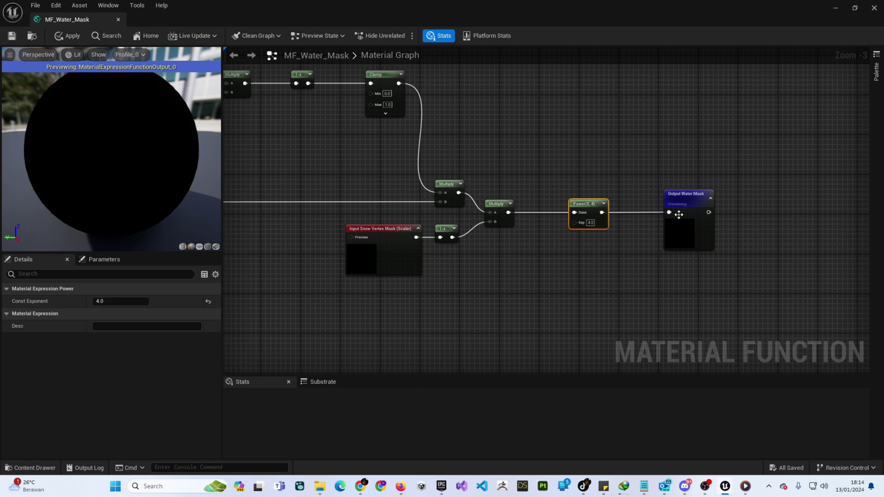
left_click_drag(651, 167, 722, 270)
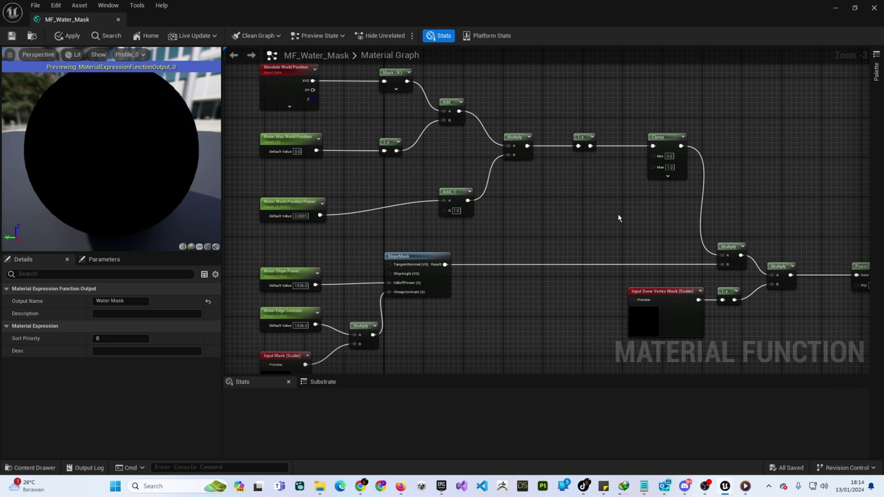
right_click_drag(604, 218, 656, 218)
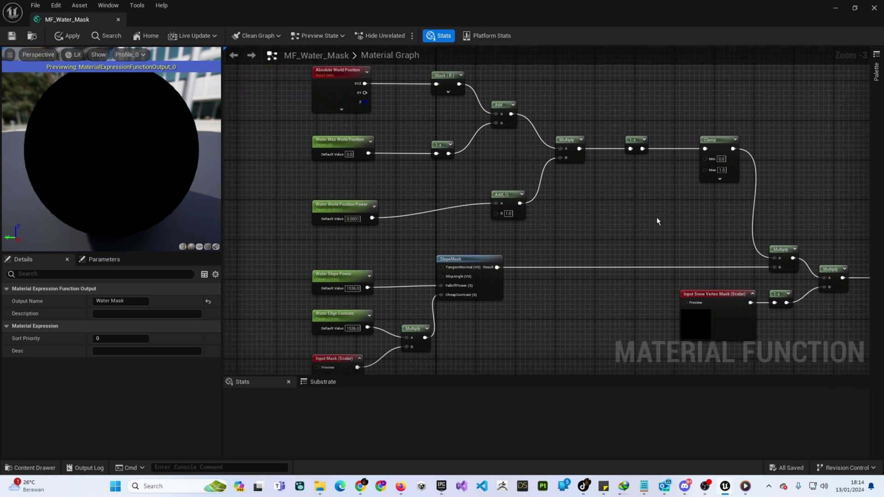